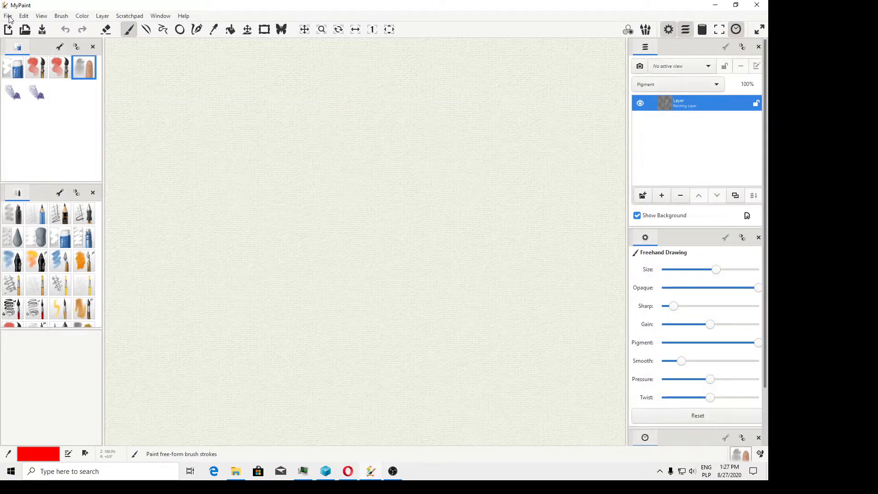
Check MyPaint's version information from the Help menu, twice
{"action": "left_click", "coordinate": [8, 17]}
{"action": "left_click", "coordinate": [209, 50]}
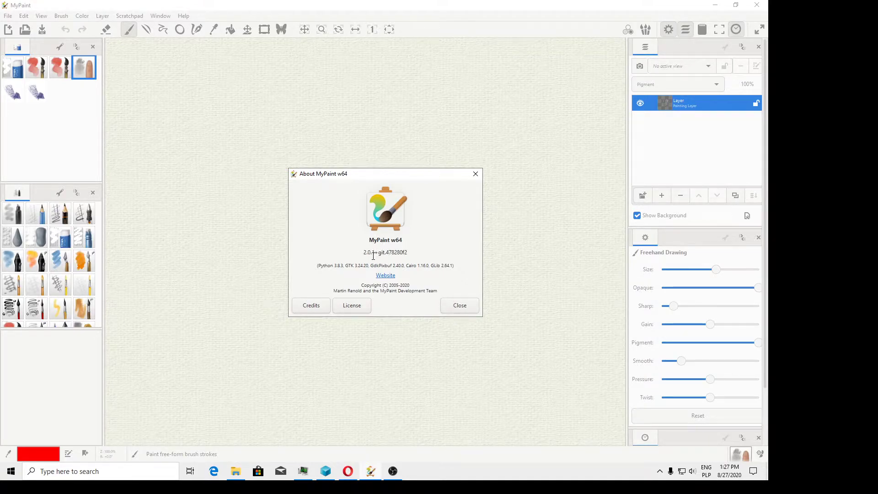
{"action": "left_click", "coordinate": [458, 307]}
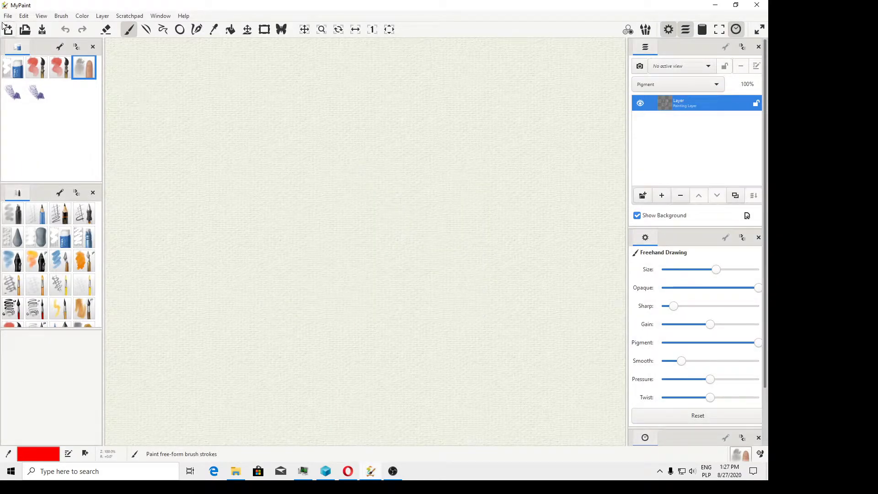
{"action": "left_click", "coordinate": [183, 16]}
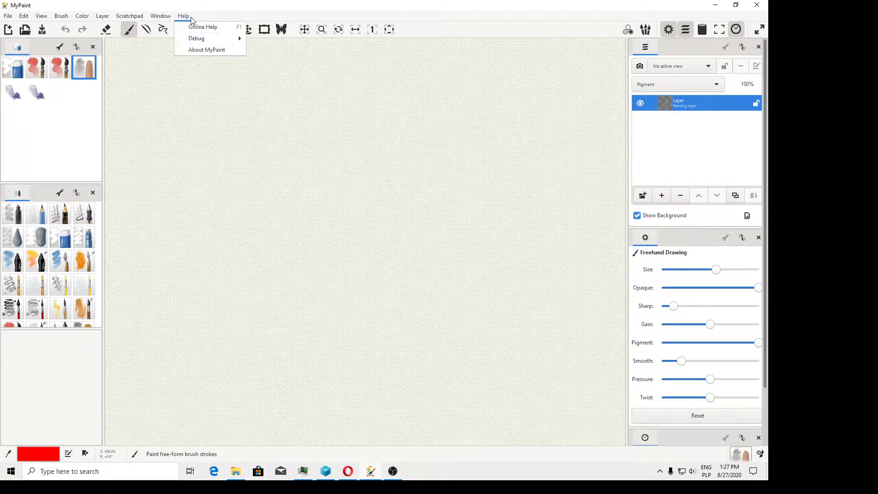
{"action": "left_click", "coordinate": [203, 51]}
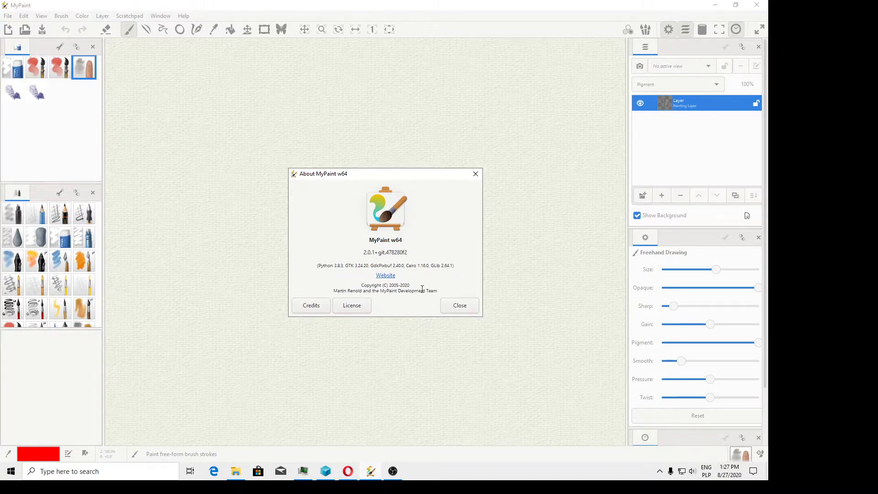
{"action": "left_click", "coordinate": [459, 306]}
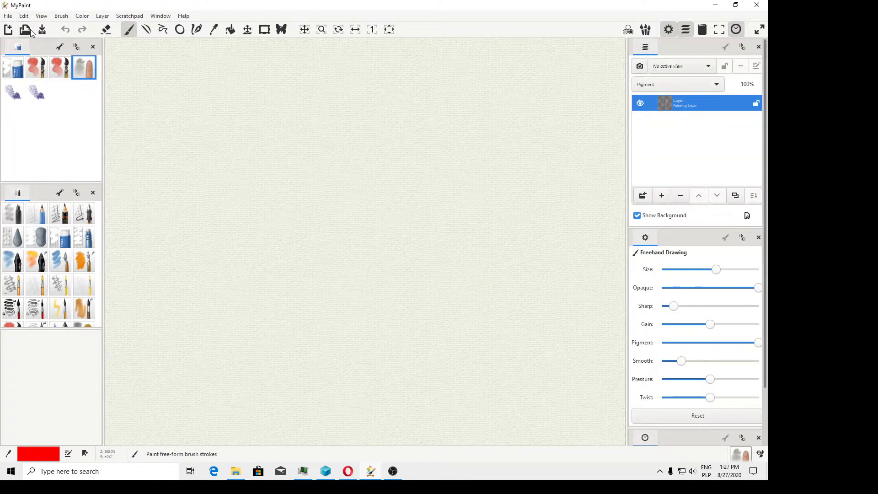
Open the cartoon happy girlfriend.ora via File > Open
{"action": "key", "text": "alt+f"}
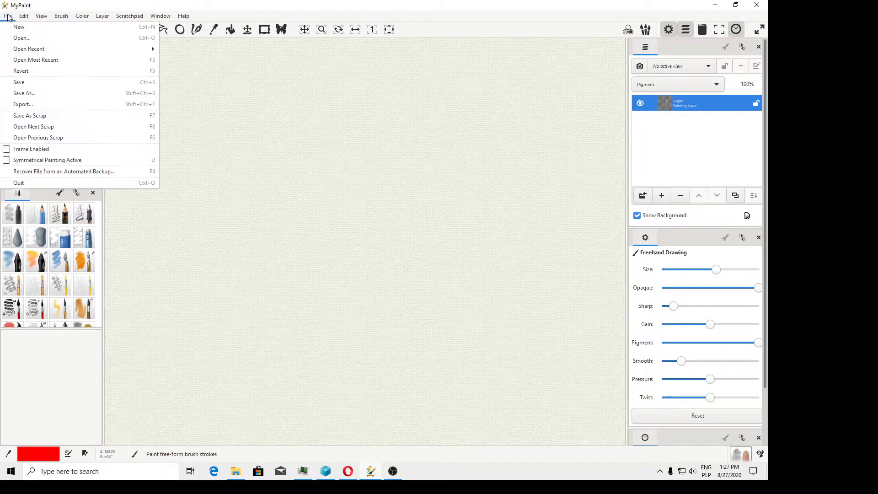
{"action": "left_click", "coordinate": [28, 42]}
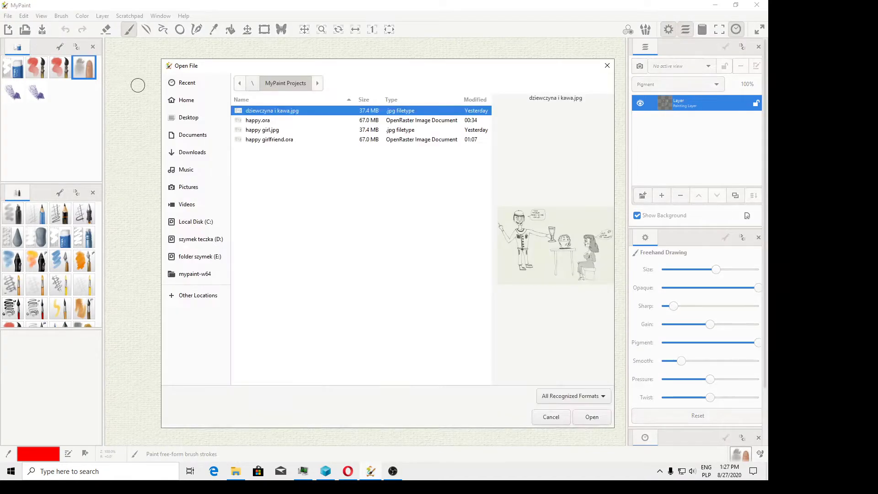
{"action": "left_click", "coordinate": [287, 139]}
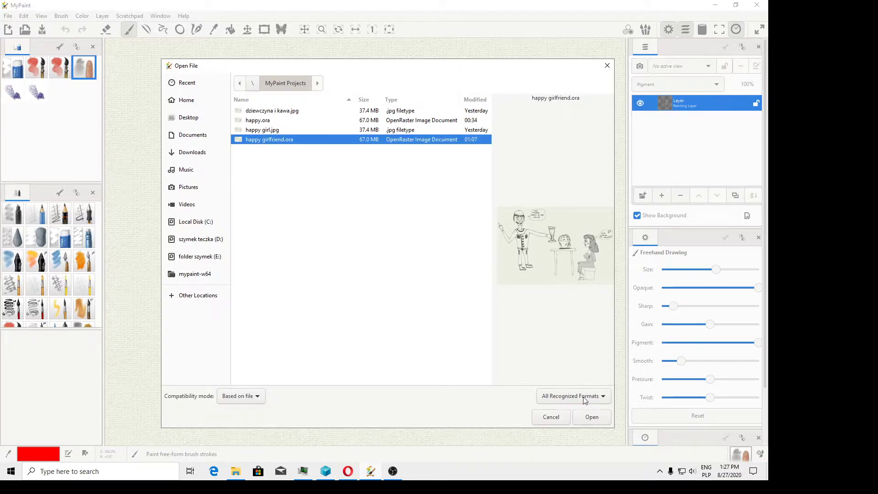
{"action": "left_click", "coordinate": [592, 417]}
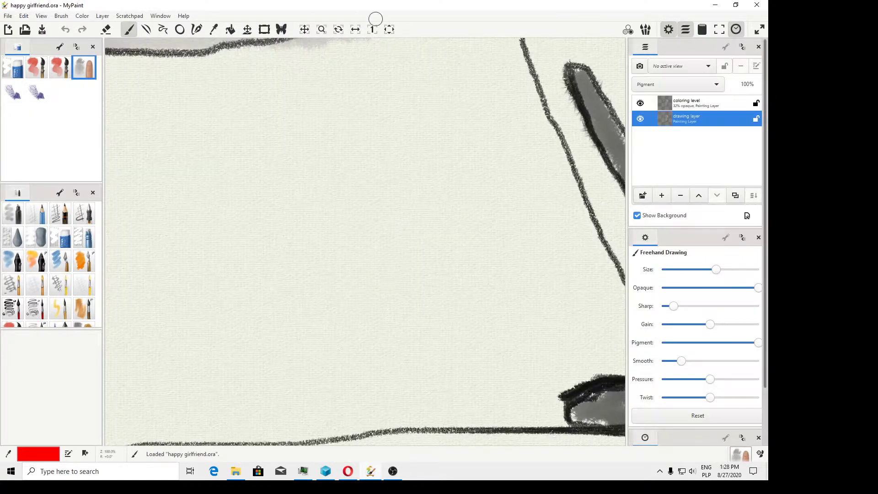
{"action": "scroll", "coordinate": [305, 138], "scroll_direction": "down", "scroll_amount": 5}
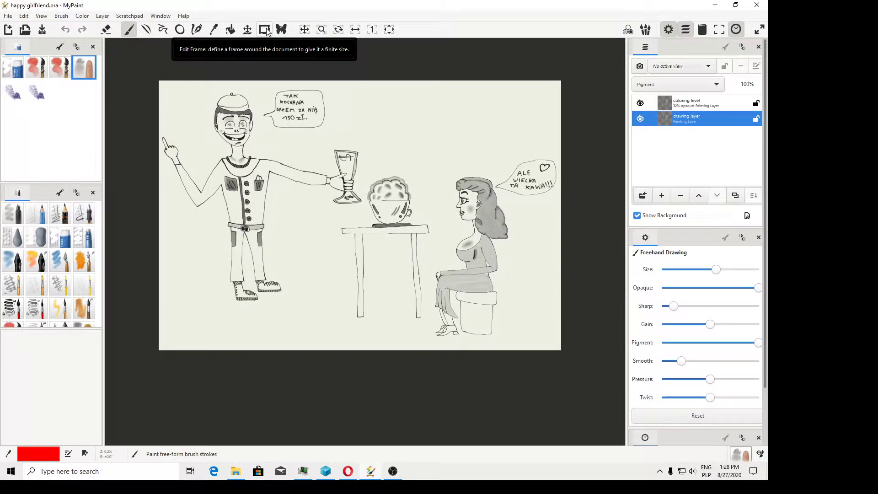
{"action": "scroll", "coordinate": [342, 143], "scroll_direction": "up", "scroll_amount": 3}
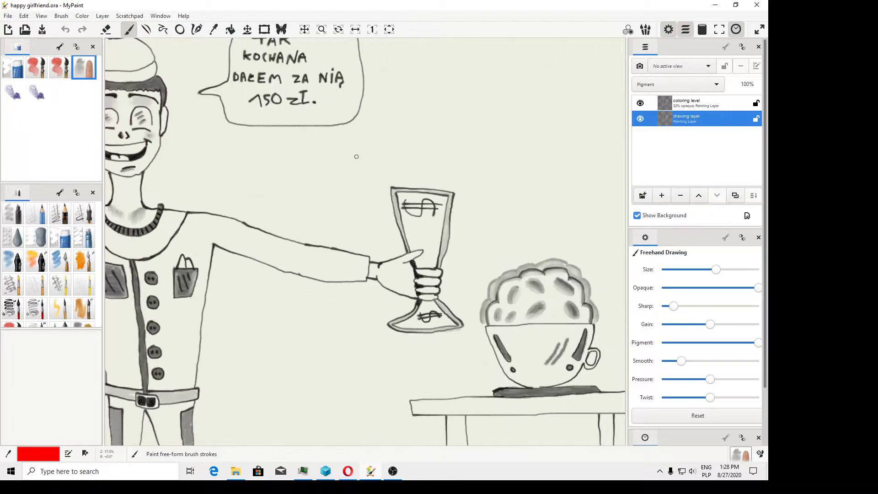
{"action": "scroll", "coordinate": [357, 153], "scroll_direction": "down", "scroll_amount": 2}
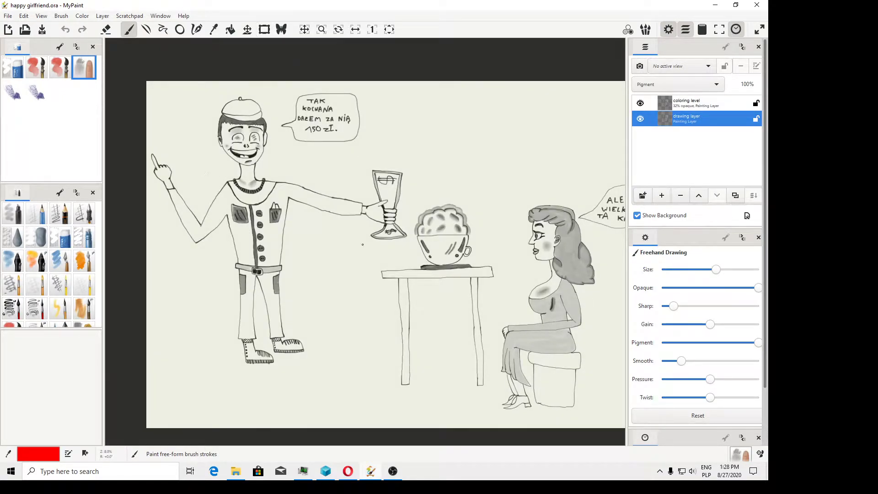
{"action": "scroll", "coordinate": [369, 246], "scroll_direction": "down", "scroll_amount": 1}
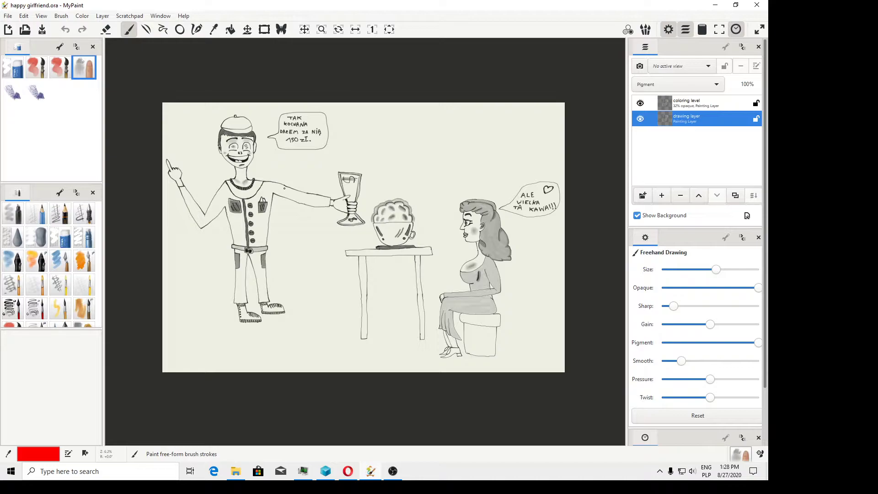
{"action": "scroll", "coordinate": [247, 183], "scroll_direction": "up", "scroll_amount": 5}
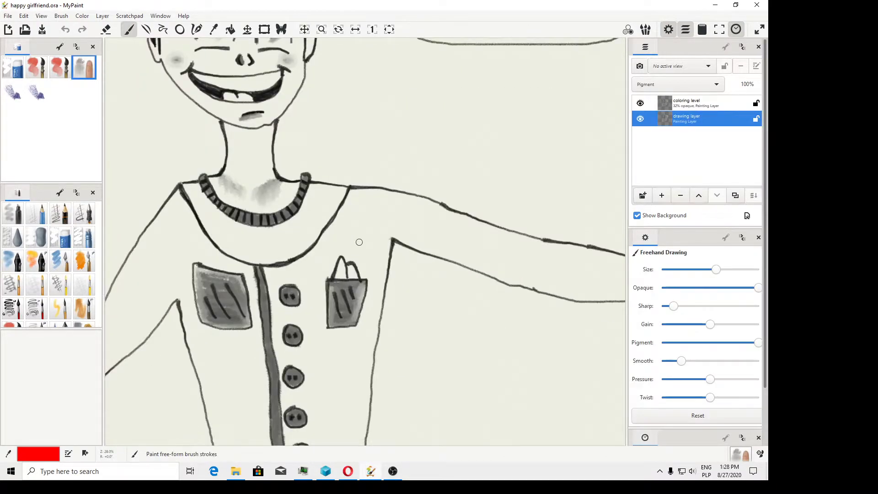
{"action": "scroll", "coordinate": [359, 242], "scroll_direction": "down", "scroll_amount": 5}
{"action": "scroll", "coordinate": [432, 232], "scroll_direction": "up", "scroll_amount": 2}
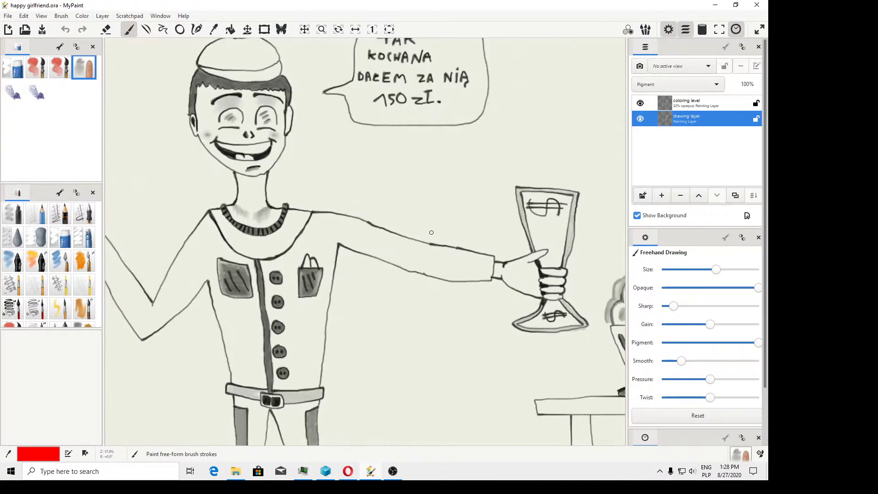
{"action": "scroll", "coordinate": [431, 233], "scroll_direction": "up", "scroll_amount": 2}
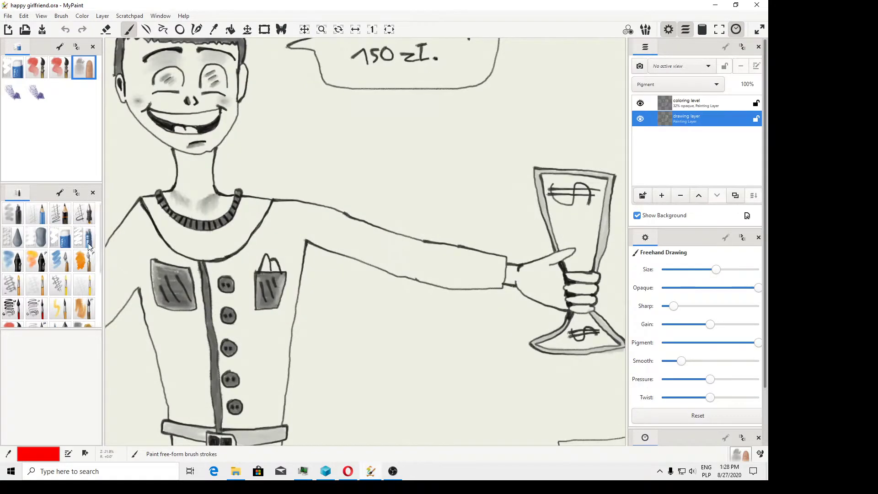
{"action": "scroll", "coordinate": [99, 261], "scroll_direction": "down", "scroll_amount": 1}
{"action": "left_click_drag", "start_coordinate": [98, 261], "coordinate": [100, 299]}
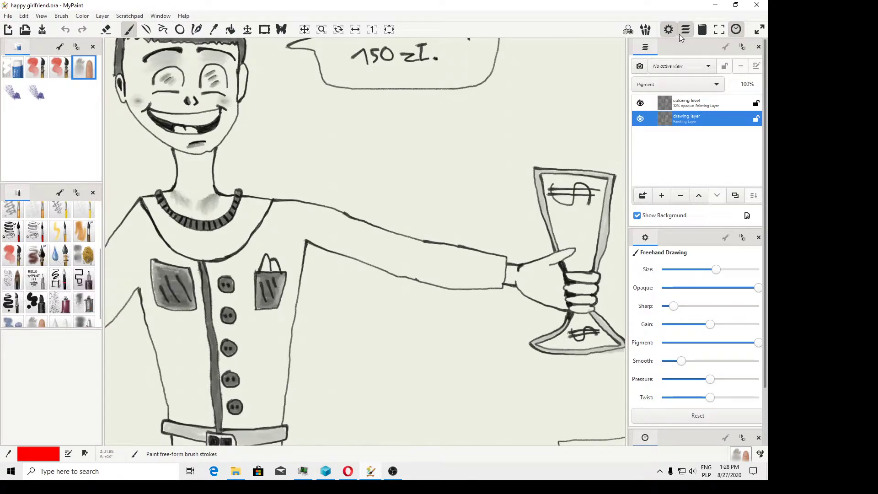
Look through the brush groups and select the water-drop watercolour brush
{"action": "left_click", "coordinate": [645, 29]}
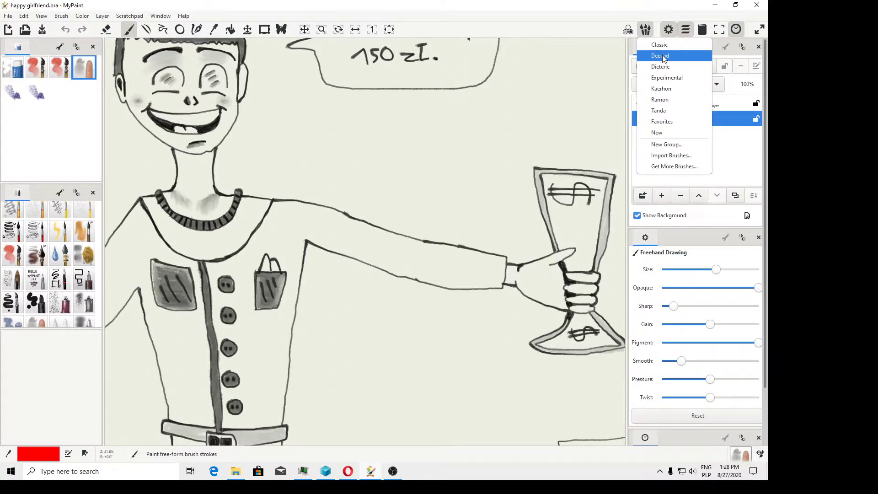
{"action": "left_click", "coordinate": [39, 387]}
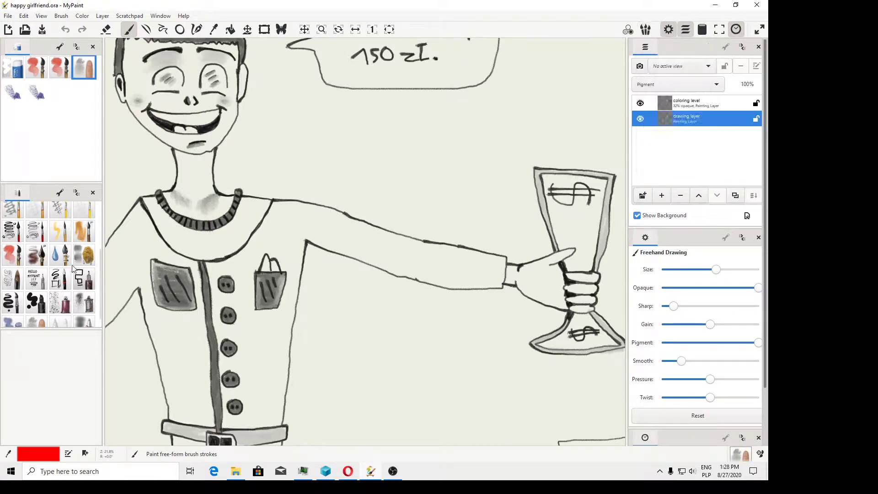
{"action": "left_click", "coordinate": [56, 259]}
Open the canvas command menu and point to Brush > Brush Settings Editor
{"action": "right_click", "coordinate": [57, 259]}
{"action": "left_click", "coordinate": [57, 259]}
{"action": "right_click", "coordinate": [64, 261]}
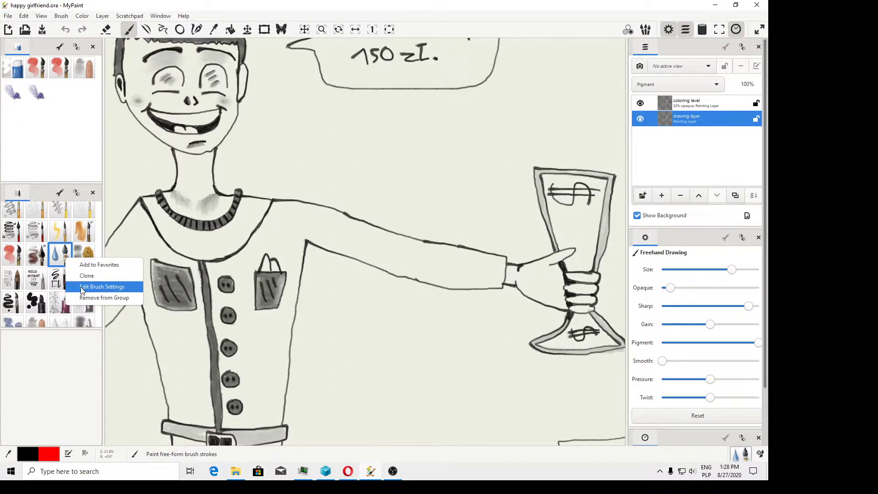
{"action": "left_click", "coordinate": [309, 295]}
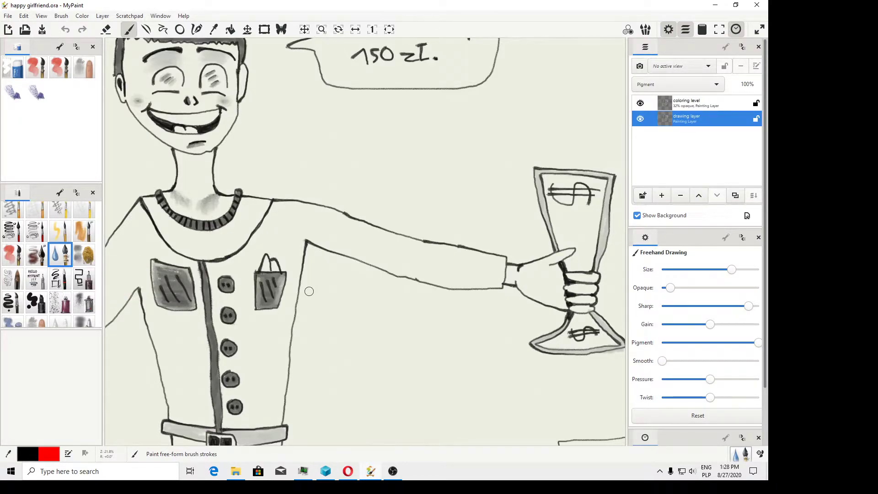
{"action": "right_click", "coordinate": [310, 293]}
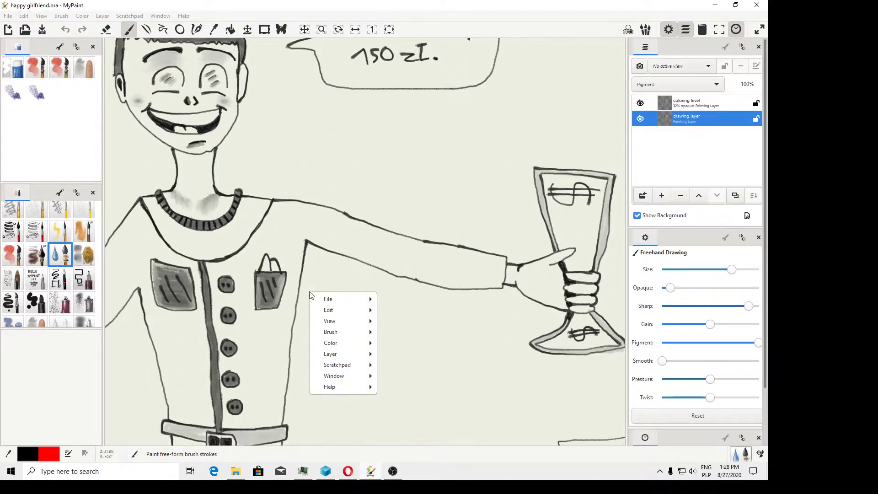
{"action": "mouse_move", "coordinate": [355, 335]}
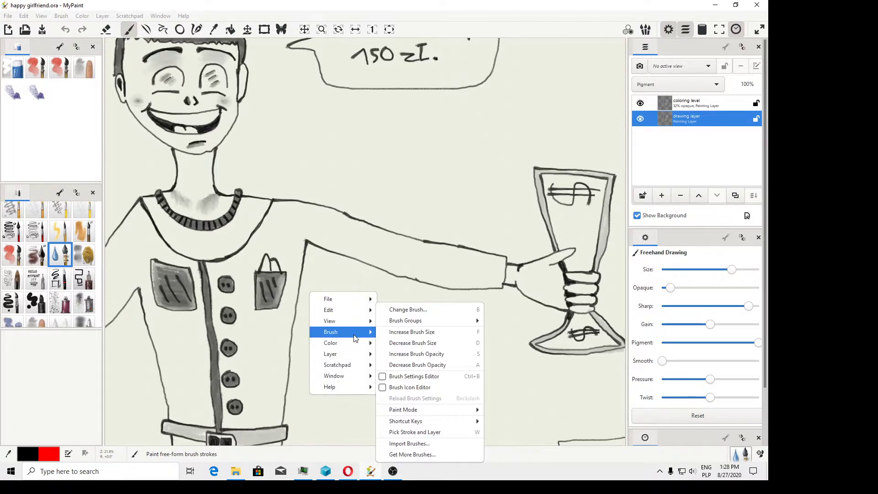
Make a new copy of the water fringe brush with Copy to New
{"action": "left_click", "coordinate": [446, 379]}
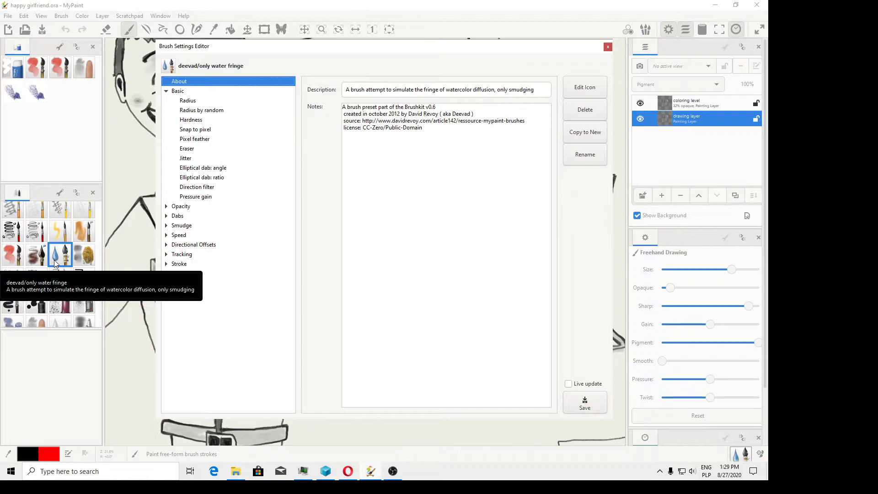
{"action": "left_click", "coordinate": [591, 139]}
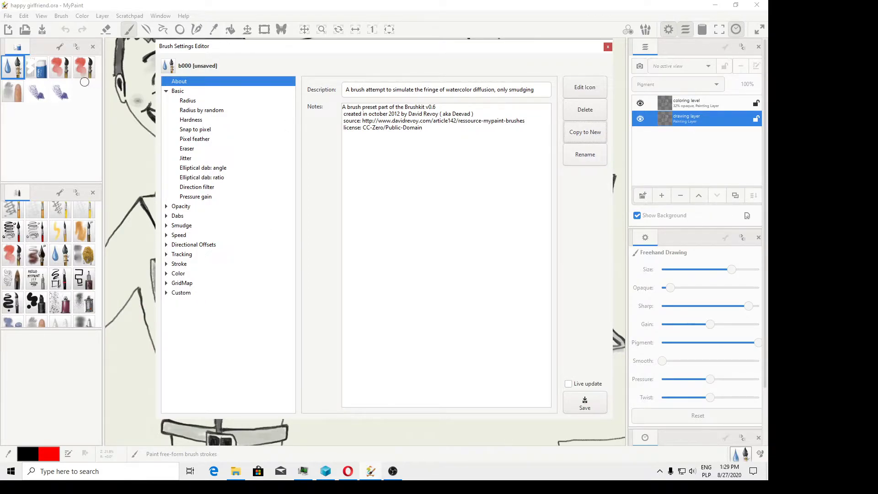
{"action": "left_click", "coordinate": [608, 47]}
Rename the new b000 brush copy to 'water fringe updated'
{"action": "right_click", "coordinate": [8, 68]}
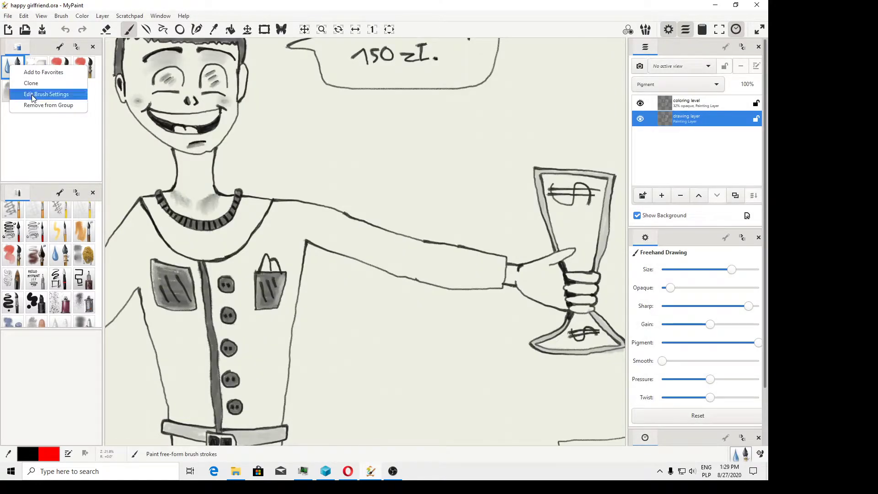
{"action": "left_click", "coordinate": [45, 94]}
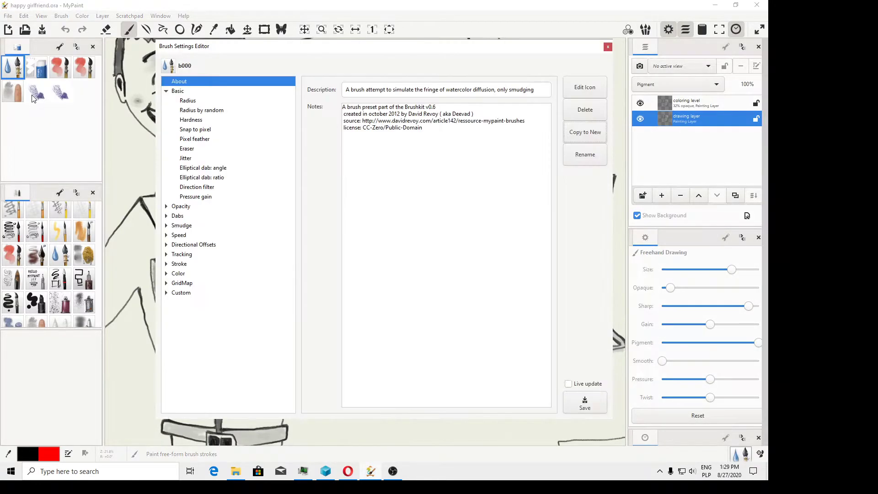
{"action": "left_click", "coordinate": [585, 155]}
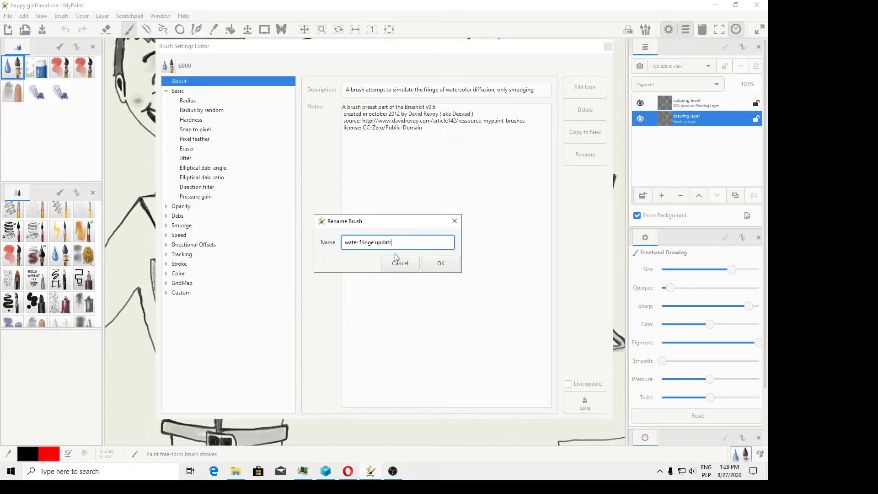
{"action": "type", "text": "ed"}
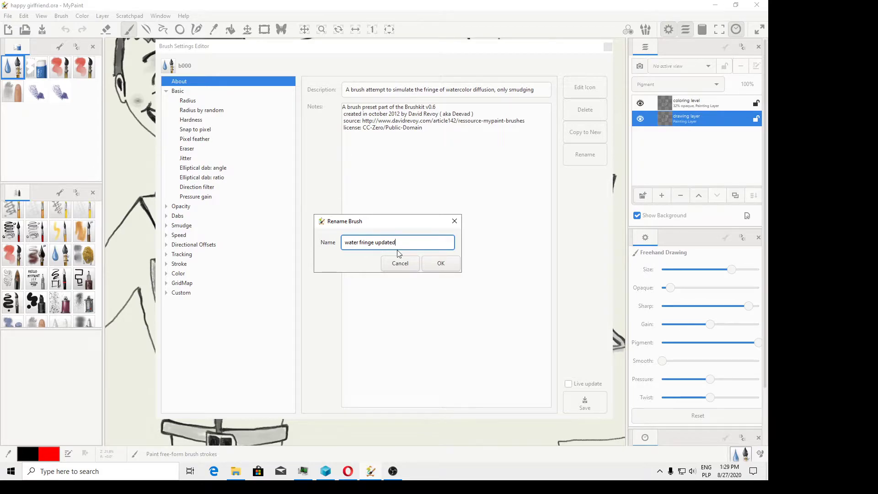
{"action": "left_click", "coordinate": [455, 266]}
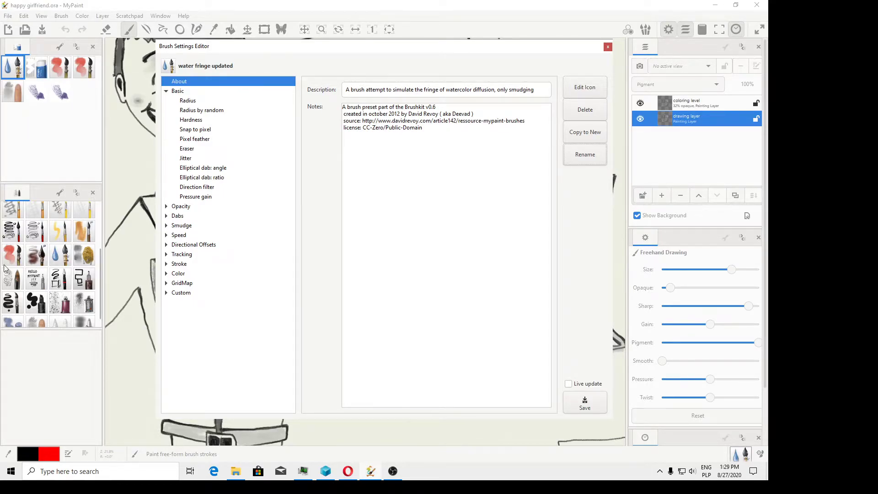
Undo a test dab, select the coloring level layer, and open the first favourite brush's actions
{"action": "left_click", "coordinate": [608, 47]}
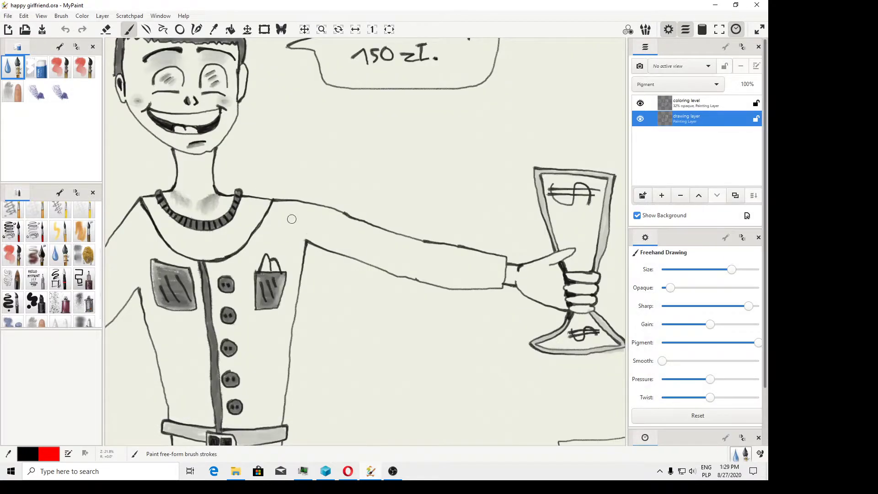
{"action": "left_click", "coordinate": [324, 253]}
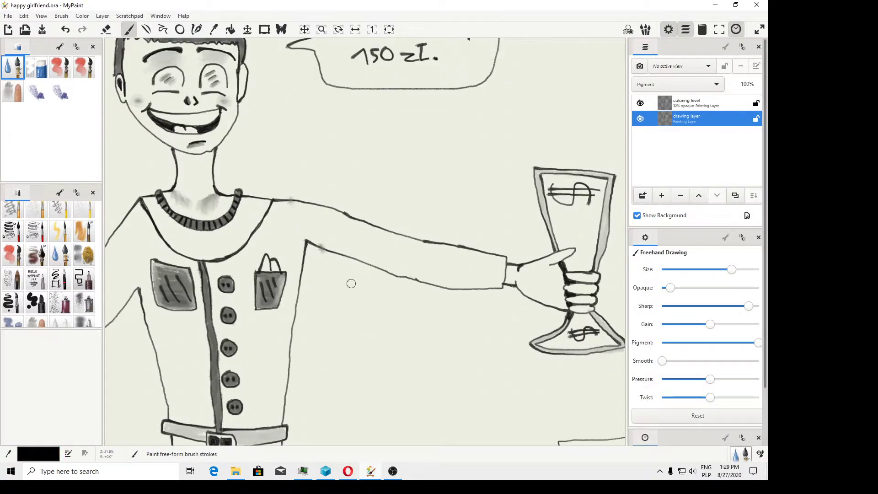
{"action": "key", "text": "ctrl+z"}
{"action": "left_click", "coordinate": [682, 105]}
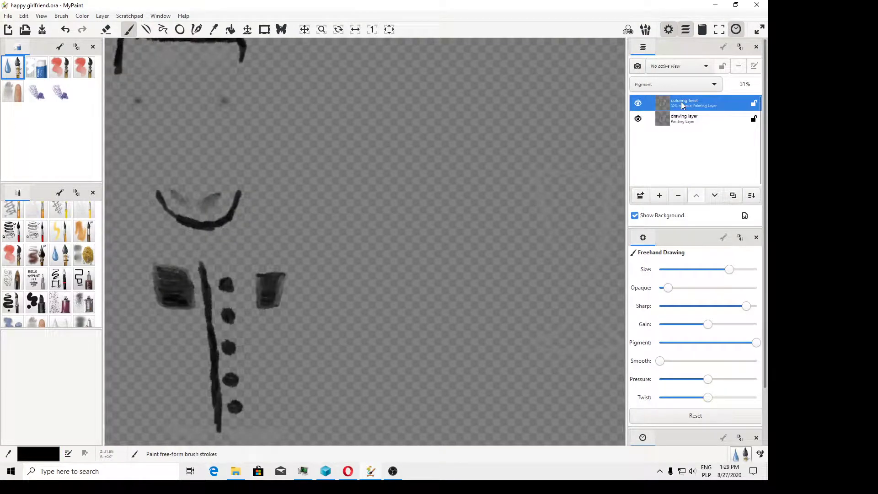
{"action": "scroll", "coordinate": [293, 229], "scroll_direction": "up", "scroll_amount": 4}
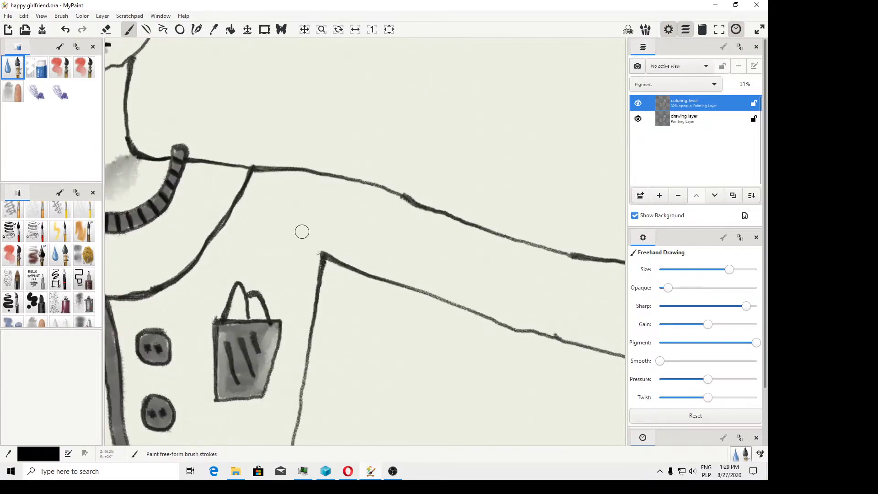
{"action": "right_click", "coordinate": [15, 69]}
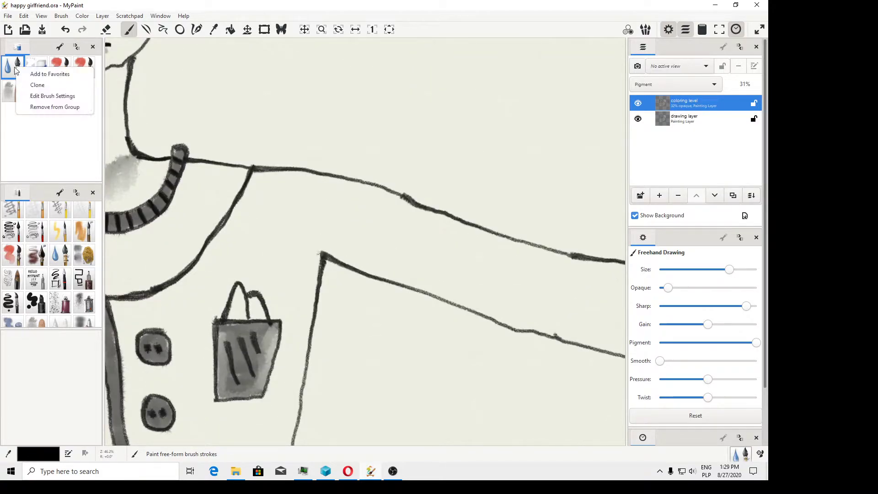
Raise the water fringe updated brush's opacity to 1.91 and save it
{"action": "left_click", "coordinate": [48, 96]}
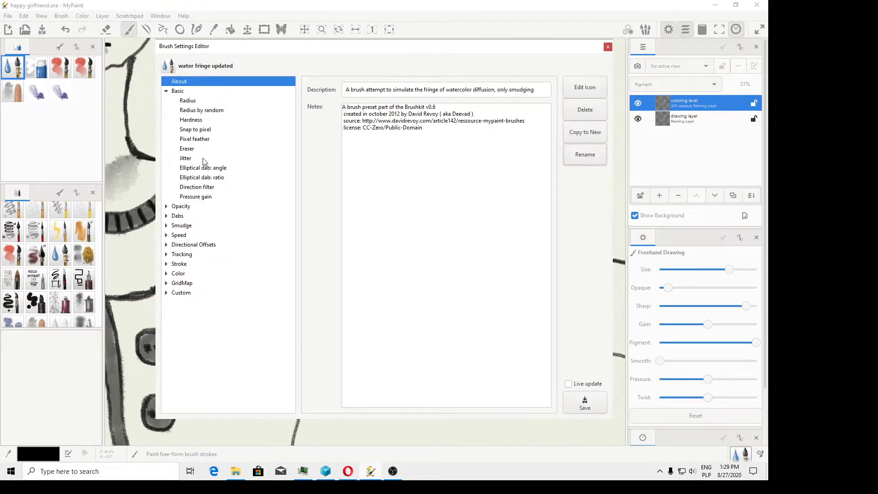
{"action": "left_click", "coordinate": [166, 207]}
{"action": "left_click", "coordinate": [189, 215]}
{"action": "left_click_drag", "start_coordinate": [359, 110], "coordinate": [540, 121]}
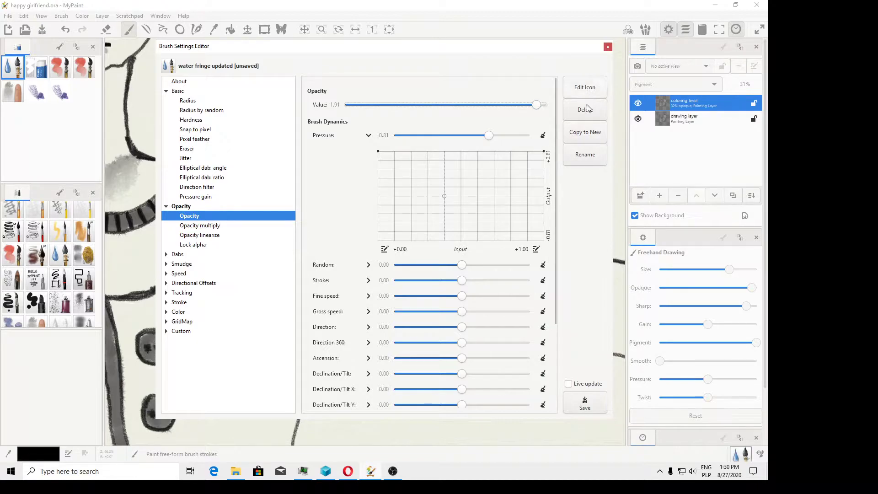
{"action": "left_click", "coordinate": [585, 402]}
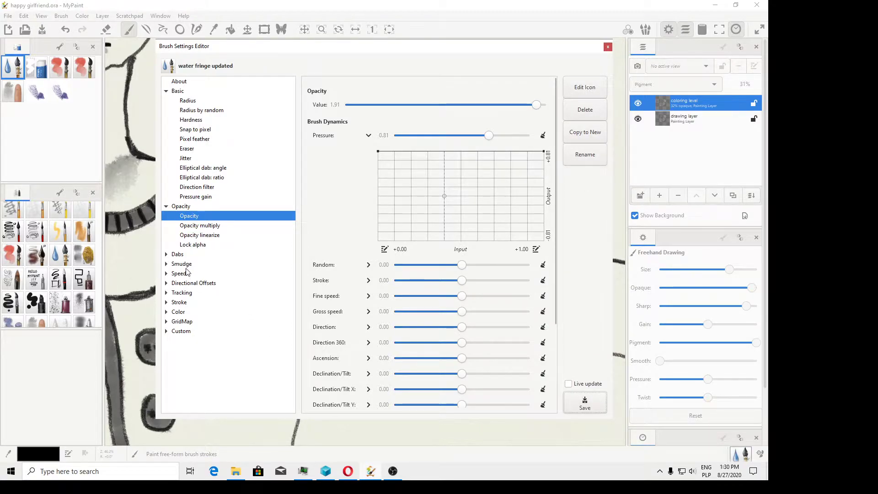
Lower the brush's smudge value to 0.48 and save it
{"action": "left_click", "coordinate": [167, 264]}
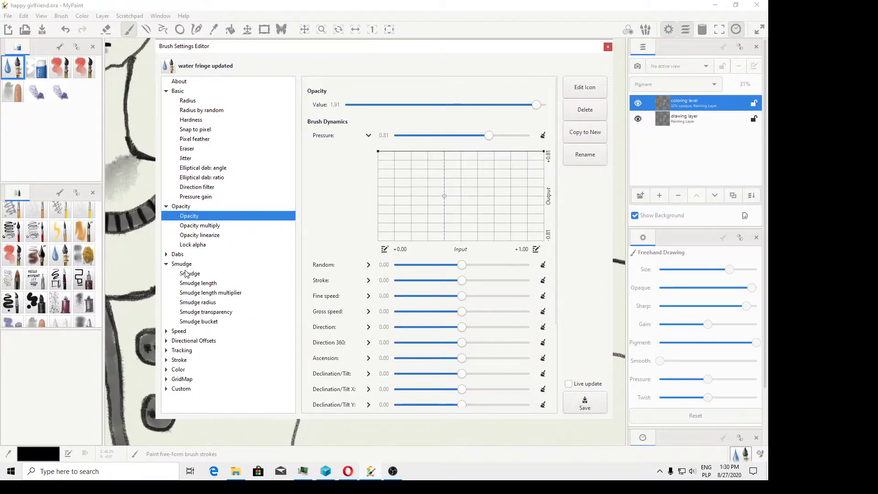
{"action": "left_click", "coordinate": [187, 274]}
{"action": "left_click_drag", "start_coordinate": [544, 105], "coordinate": [441, 105]}
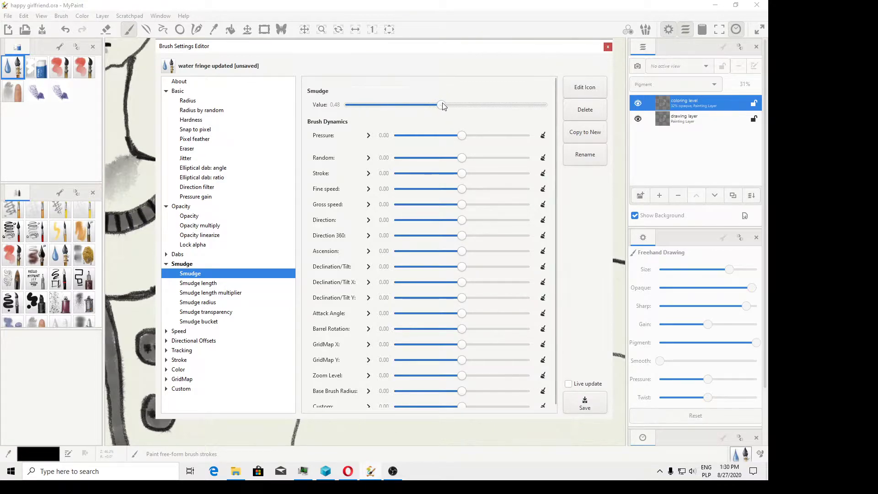
{"action": "left_click", "coordinate": [580, 405]}
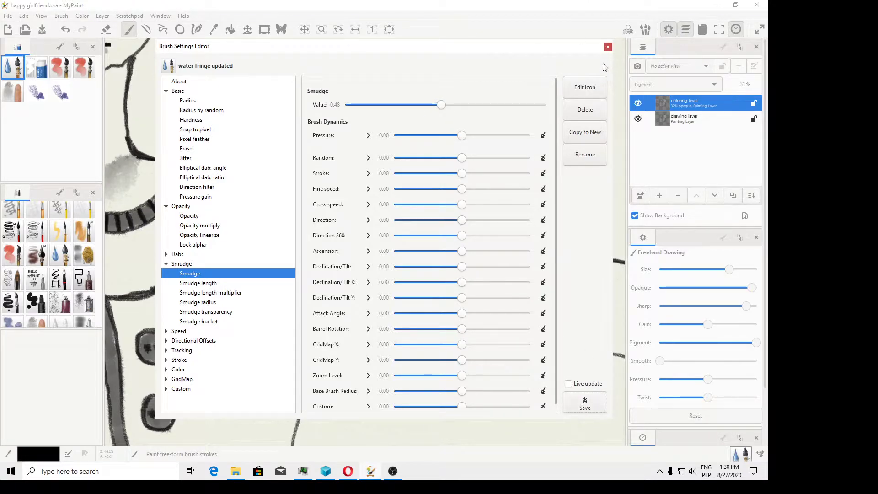
Close the settings editor and undo a test stroke near the sleeve
{"action": "left_click", "coordinate": [608, 47]}
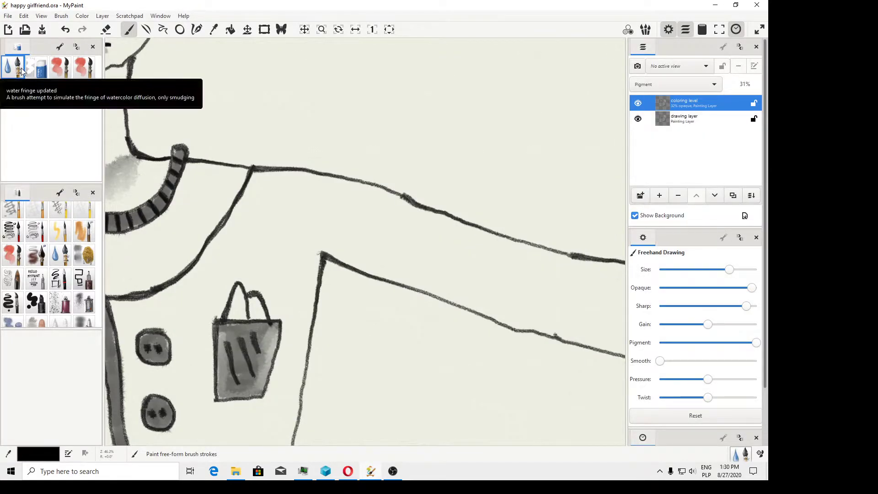
{"action": "mouse_move", "coordinate": [354, 193]}
{"action": "left_mouse_down"}
{"action": "mouse_move", "coordinate": [304, 201]}
{"action": "mouse_move", "coordinate": [431, 240]}
{"action": "mouse_move", "coordinate": [386, 213]}
{"action": "mouse_move", "coordinate": [333, 217]}
{"action": "left_mouse_up"}
{"action": "key", "text": "ctrl+z"}
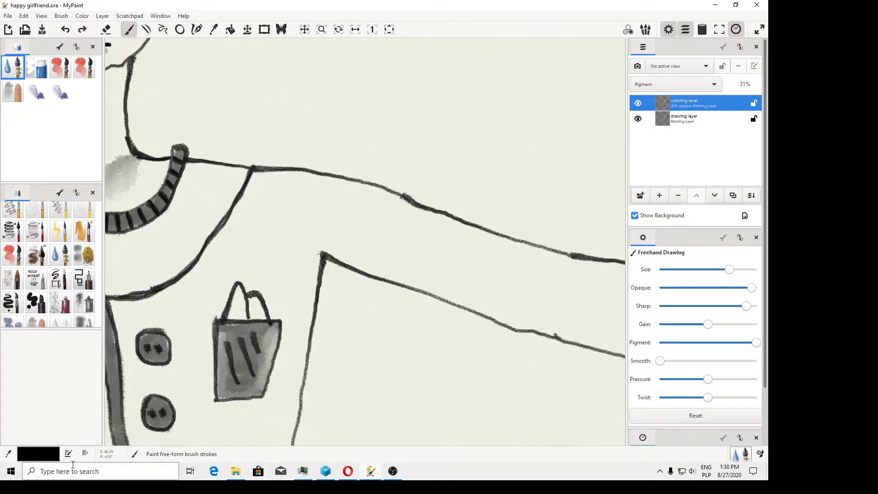
Pick light grey from the swatches, try it on the sleeve, then undo
{"action": "left_click", "coordinate": [36, 458]}
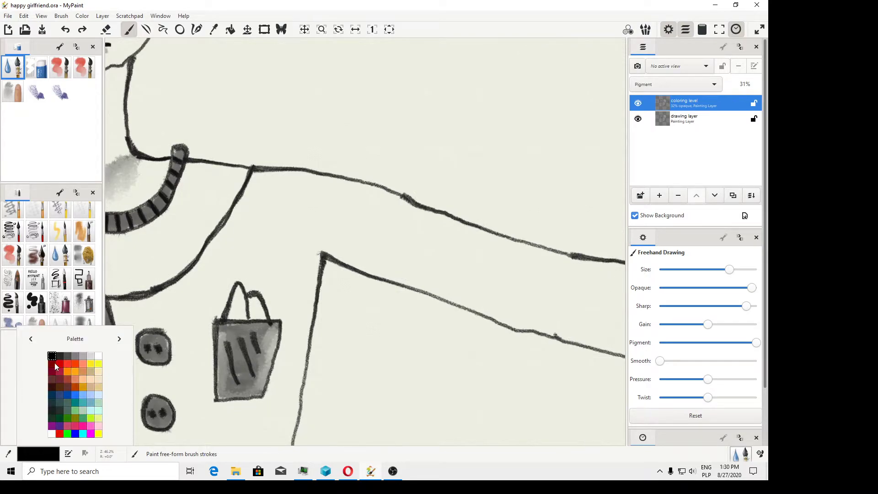
{"action": "left_click", "coordinate": [76, 356]}
{"action": "mouse_move", "coordinate": [390, 247]}
{"action": "left_mouse_down"}
{"action": "mouse_move", "coordinate": [323, 229]}
{"action": "mouse_move", "coordinate": [417, 263]}
{"action": "mouse_move", "coordinate": [326, 241]}
{"action": "mouse_move", "coordinate": [457, 284]}
{"action": "mouse_move", "coordinate": [508, 287]}
{"action": "mouse_move", "coordinate": [405, 253]}
{"action": "left_mouse_up"}
{"action": "scroll", "coordinate": [405, 253], "scroll_direction": "down", "scroll_amount": 9}
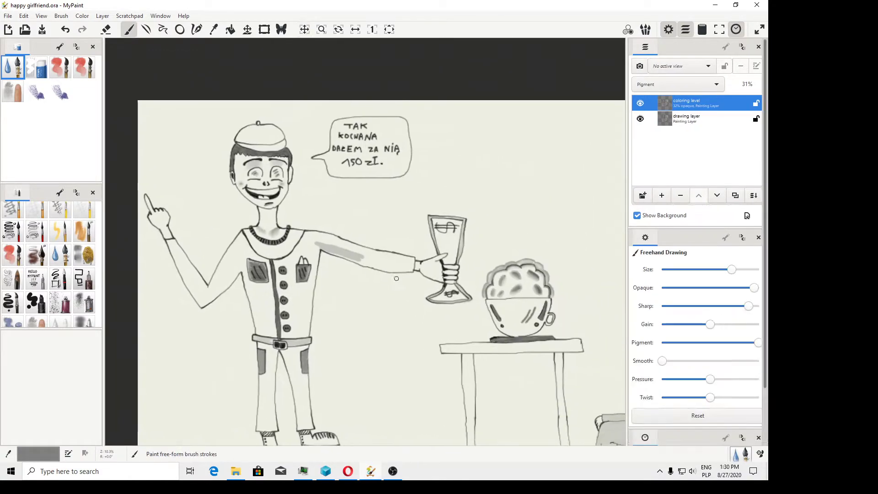
{"action": "scroll", "coordinate": [354, 260], "scroll_direction": "up", "scroll_amount": 3}
{"action": "key", "text": "ctrl+z"}
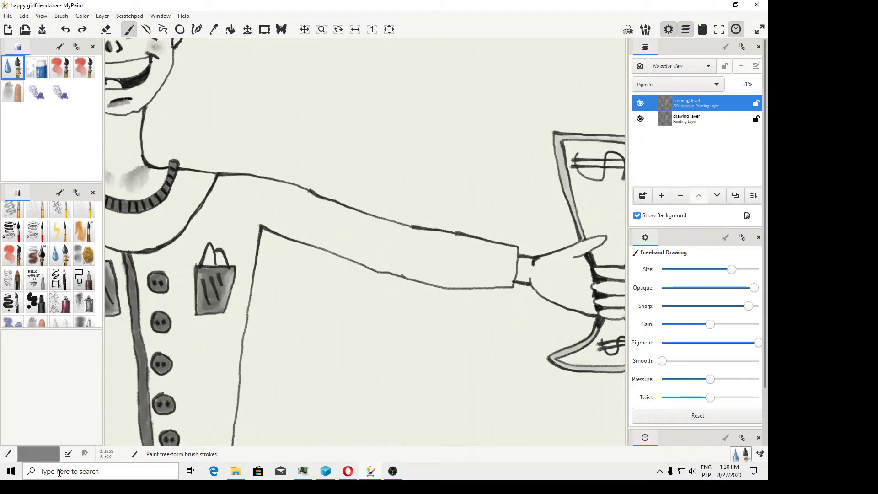
Choose a pale pink colour in the HSV colour picker
{"action": "left_click", "coordinate": [31, 450]}
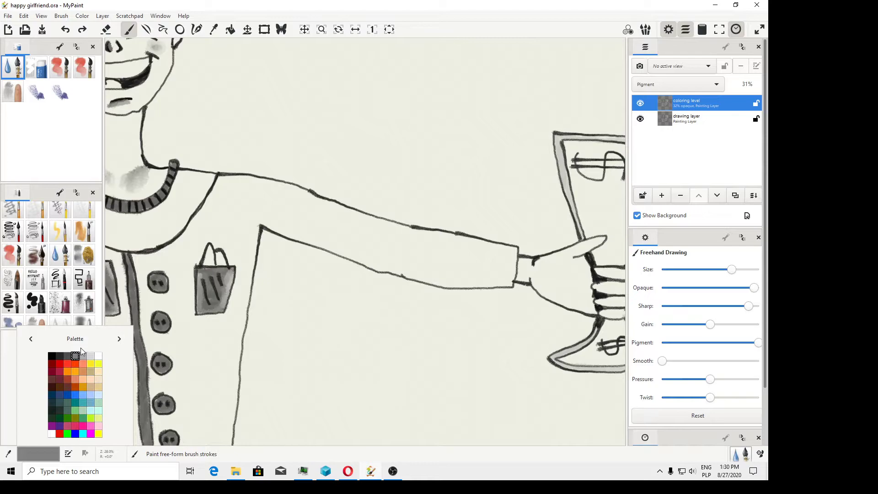
{"action": "left_click", "coordinate": [119, 339]}
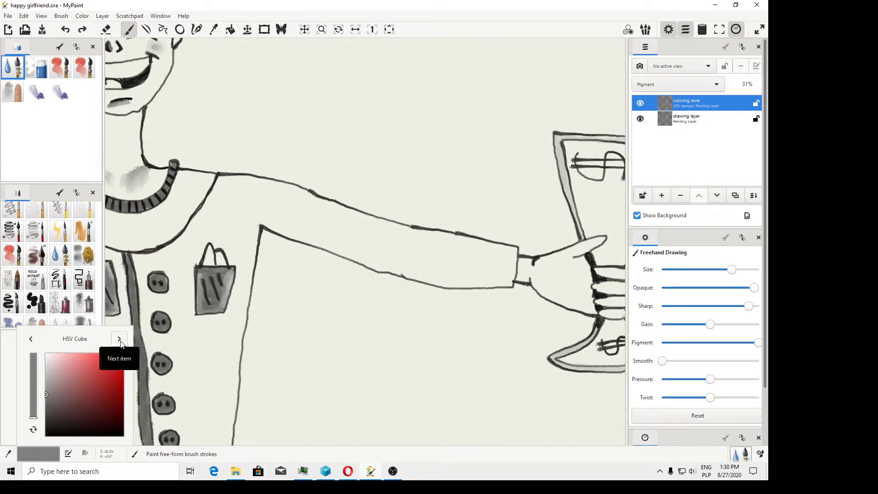
{"action": "left_click", "coordinate": [61, 374]}
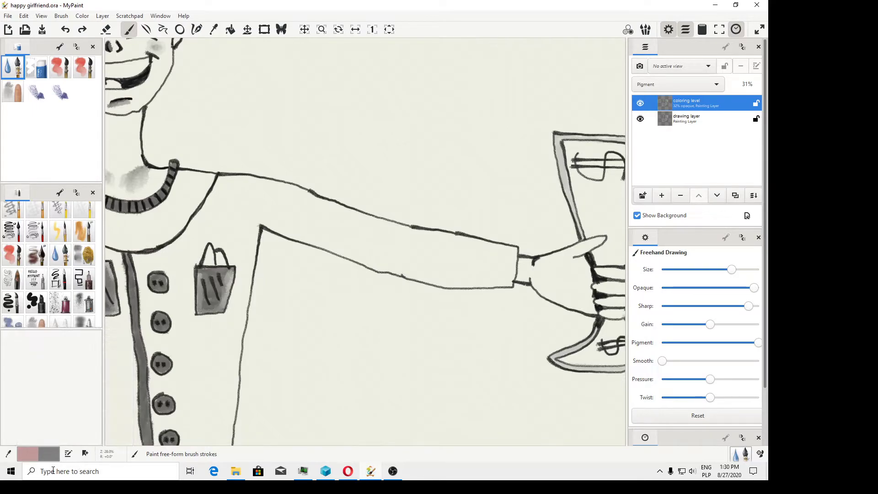
Add the pale pink to the palette and wash it across the man's sleeve
{"action": "left_click", "coordinate": [32, 457]}
{"action": "left_click", "coordinate": [31, 339]}
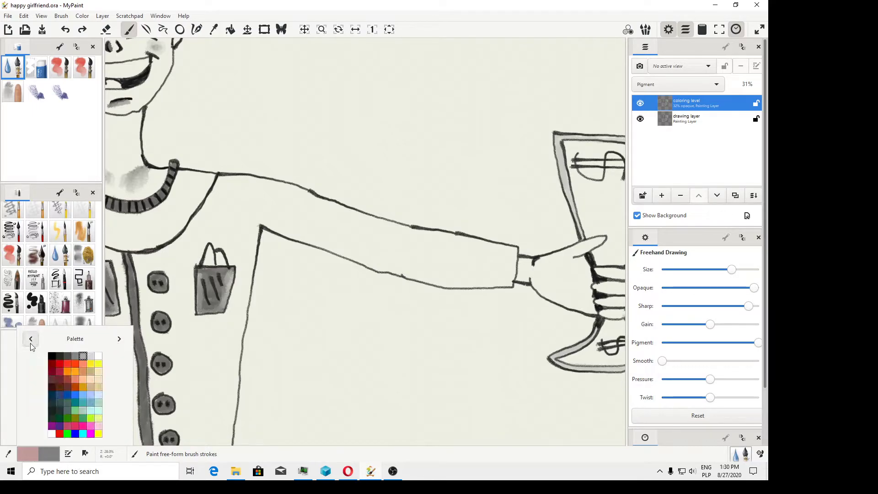
{"action": "left_click", "coordinate": [86, 454]}
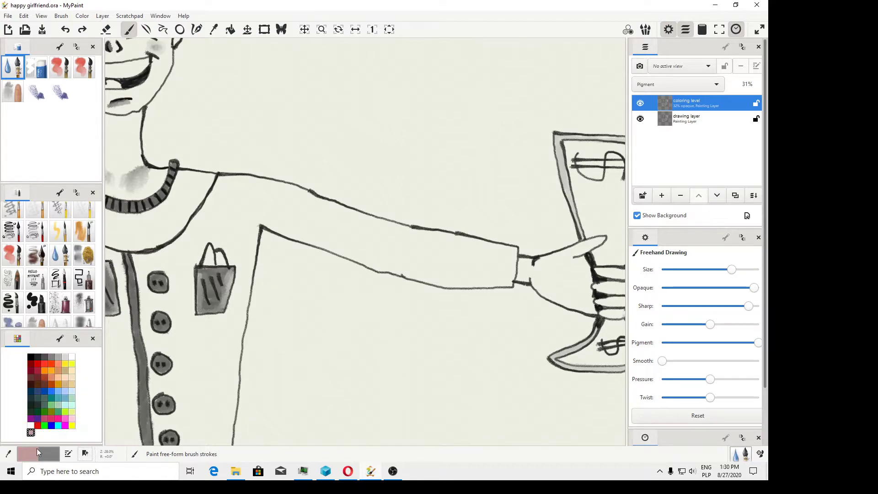
{"action": "mouse_move", "coordinate": [437, 268]}
{"action": "left_mouse_down"}
{"action": "mouse_move", "coordinate": [371, 260]}
{"action": "mouse_move", "coordinate": [286, 218]}
{"action": "left_mouse_up"}
{"action": "mouse_move", "coordinate": [367, 239]}
{"action": "left_mouse_down"}
{"action": "mouse_move", "coordinate": [344, 237]}
{"action": "mouse_move", "coordinate": [440, 261]}
{"action": "mouse_move", "coordinate": [363, 252]}
{"action": "mouse_move", "coordinate": [423, 273]}
{"action": "mouse_move", "coordinate": [455, 273]}
{"action": "mouse_move", "coordinate": [385, 268]}
{"action": "mouse_move", "coordinate": [271, 226]}
{"action": "mouse_move", "coordinate": [320, 239]}
{"action": "mouse_move", "coordinate": [305, 249]}
{"action": "left_mouse_up"}
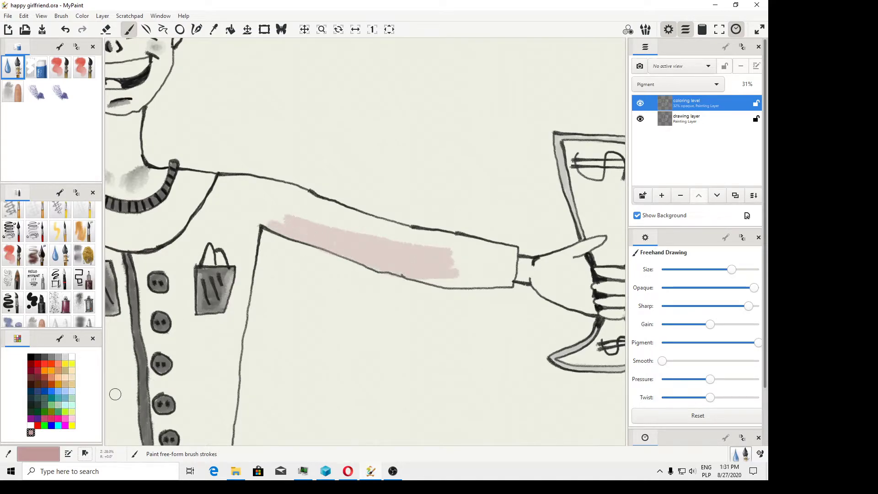
Retitle the palette to custom1 in the Palette Editor
{"action": "left_click", "coordinate": [60, 340]}
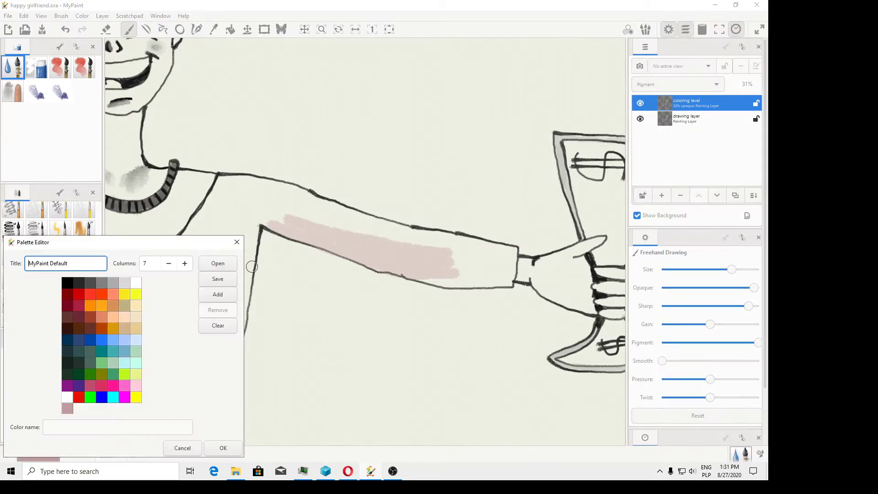
{"action": "left_click_drag", "start_coordinate": [90, 264], "coordinate": [37, 263]}
{"action": "type", "text": "custom1"}
Save the palette as 'palette 1' in D:\MyPaint Projects and close the editor
{"action": "left_click", "coordinate": [218, 279]}
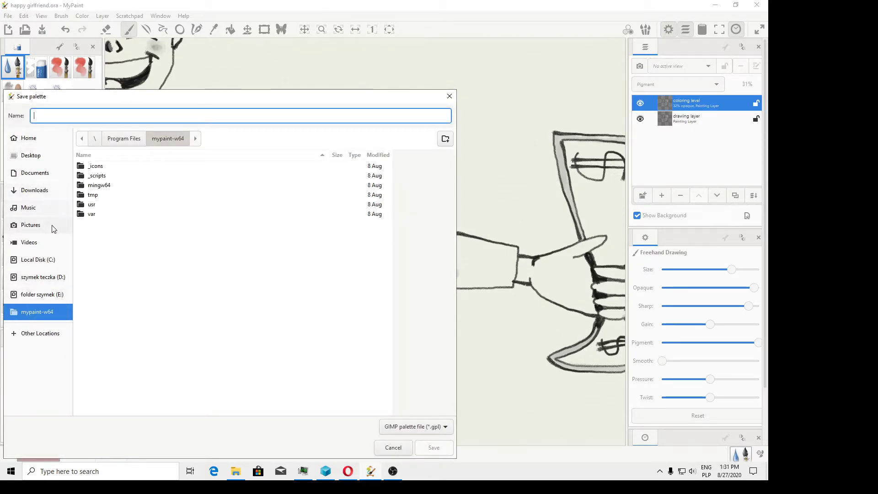
{"action": "left_click", "coordinate": [43, 278]}
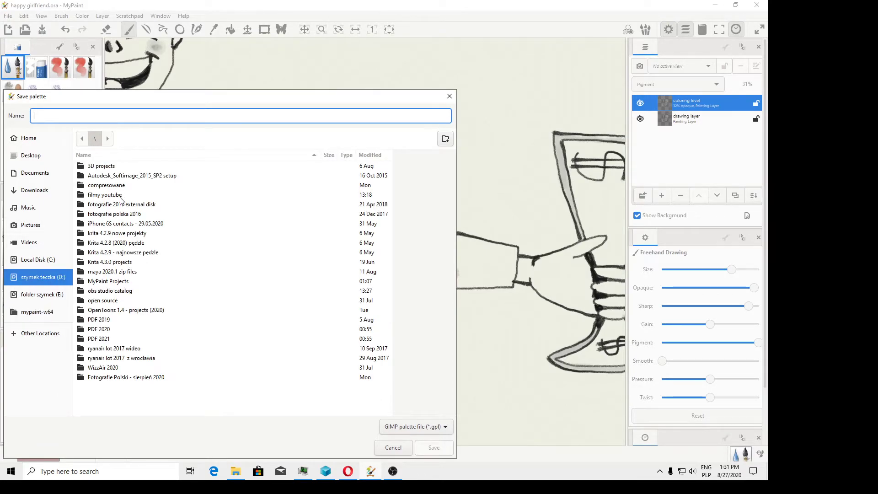
{"action": "double_click", "coordinate": [116, 281]}
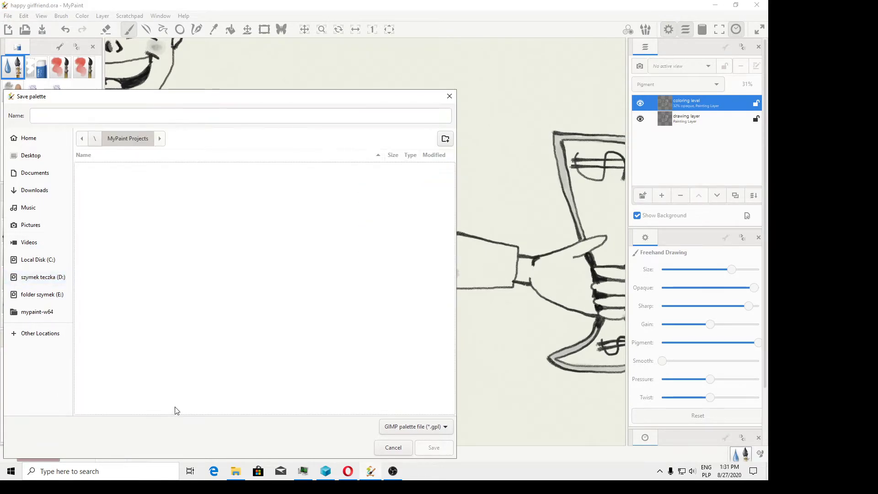
{"action": "left_click", "coordinate": [97, 118]}
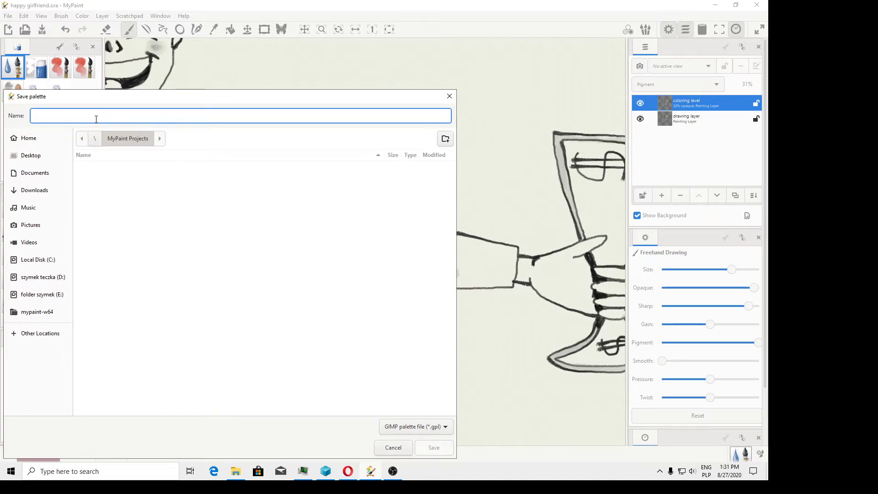
{"action": "type", "text": "palette 1"}
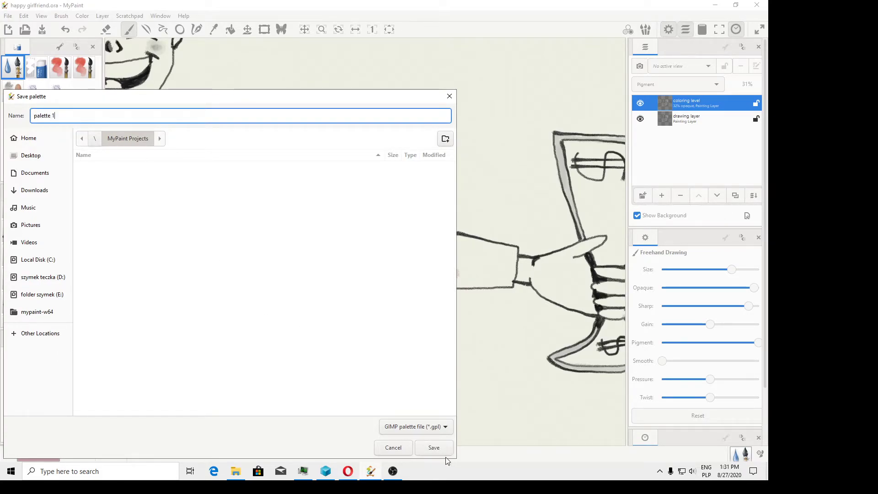
{"action": "left_click", "coordinate": [437, 449]}
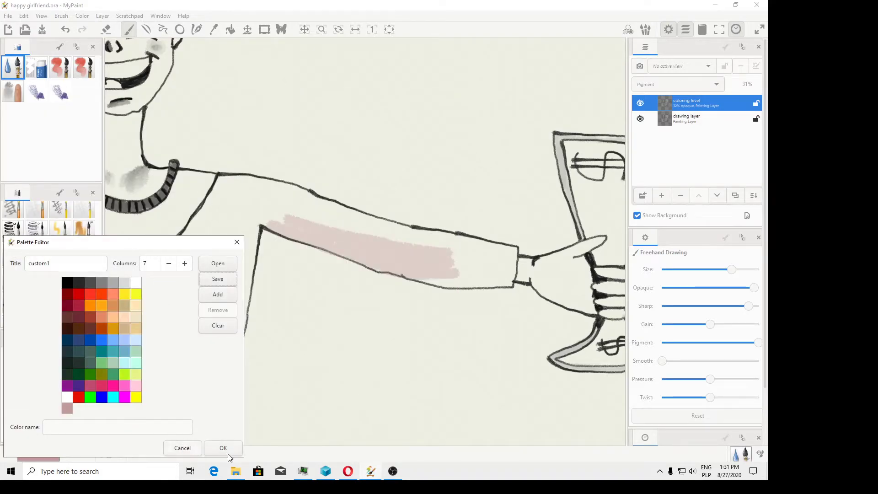
{"action": "left_click", "coordinate": [228, 454]}
Extend the pale pink paint further across the sleeve
{"action": "scroll", "coordinate": [294, 229], "scroll_direction": "down", "scroll_amount": 3}
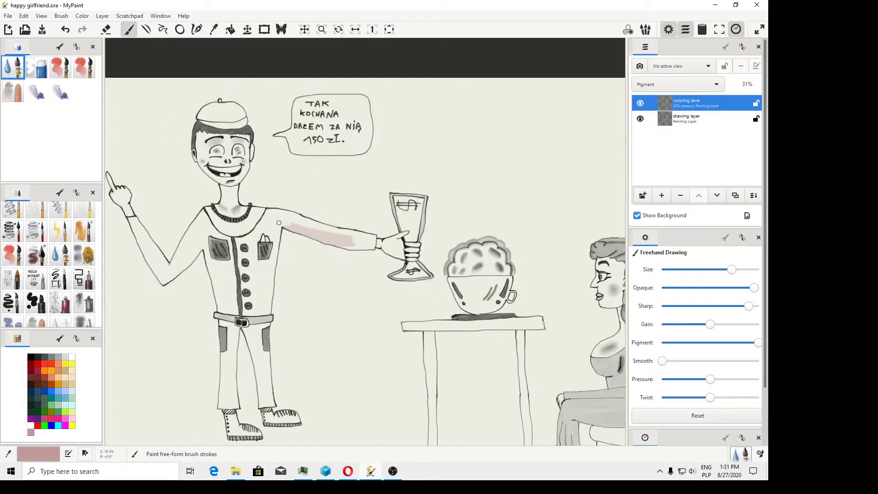
{"action": "scroll", "coordinate": [294, 229], "scroll_direction": "up", "scroll_amount": 5}
{"action": "mouse_move", "coordinate": [385, 235]}
{"action": "left_mouse_down"}
{"action": "mouse_move", "coordinate": [302, 212]}
{"action": "mouse_move", "coordinate": [537, 275]}
{"action": "mouse_move", "coordinate": [488, 275]}
{"action": "left_mouse_up"}
Change the water fringe updated brush's hardness and save it
{"action": "right_click", "coordinate": [18, 73]}
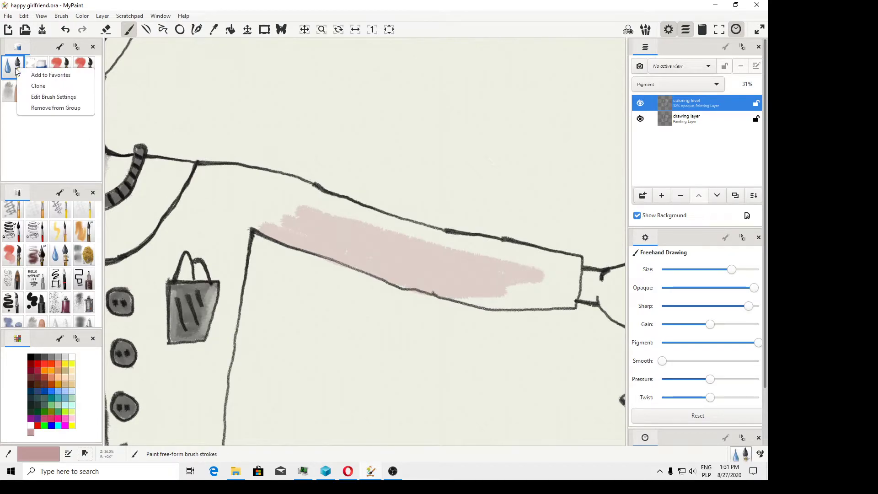
{"action": "left_click", "coordinate": [42, 94]}
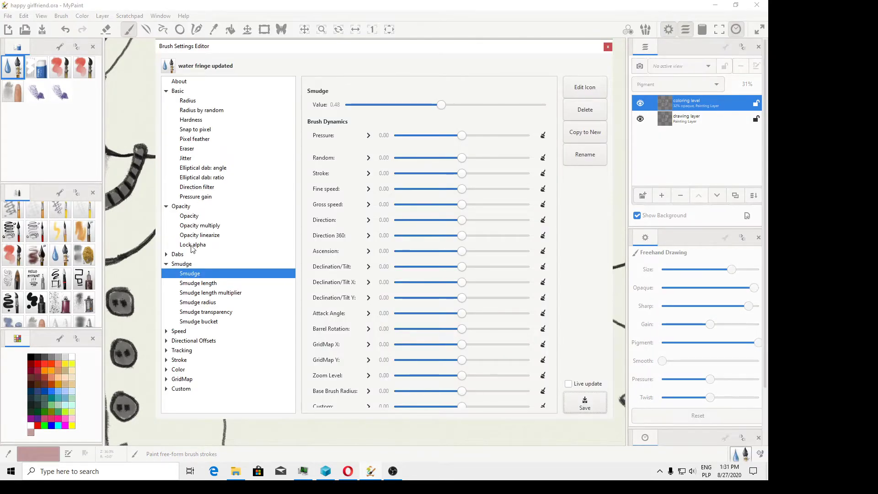
{"action": "left_click", "coordinate": [191, 120]}
{"action": "left_click_drag", "start_coordinate": [524, 104], "coordinate": [441, 106]}
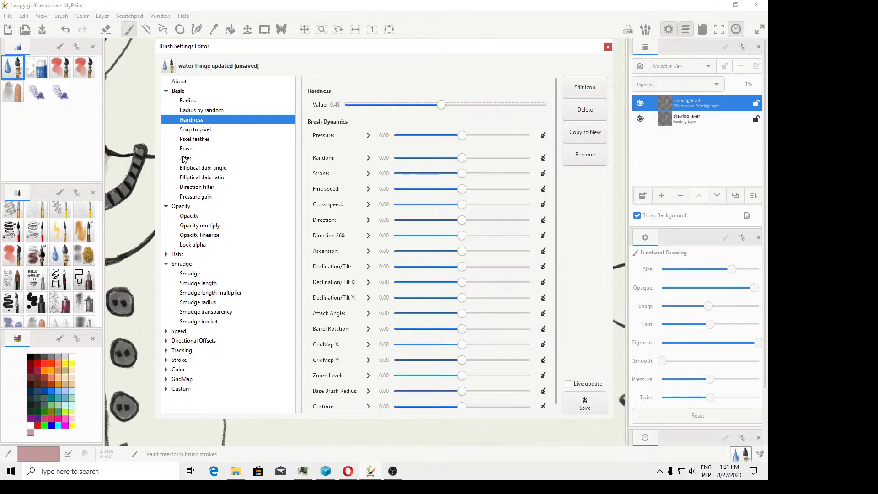
{"action": "left_click", "coordinate": [185, 158]}
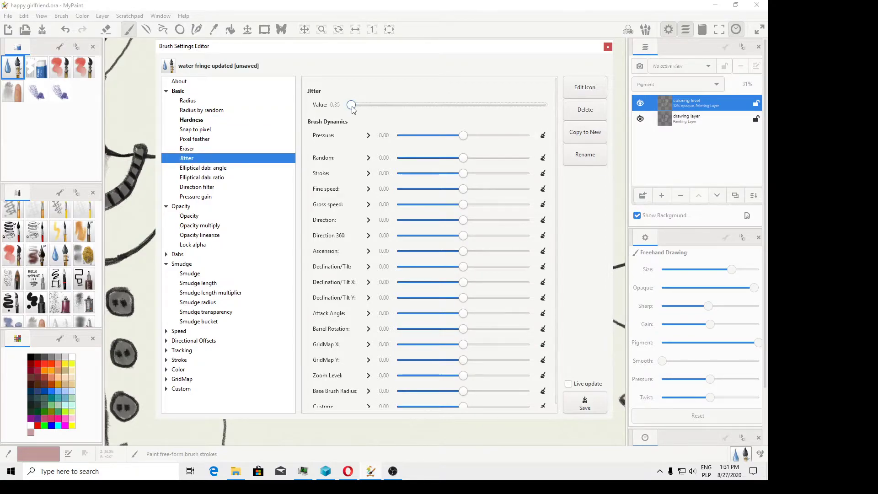
{"action": "left_click", "coordinate": [596, 404]}
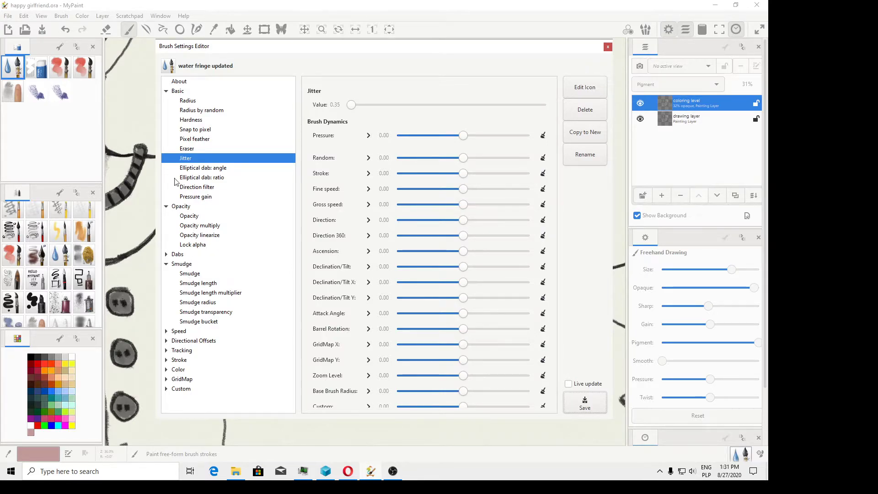
Raise the brush's dab settings to 5.67, 8.04 and 8.51 dabs per second, and save
{"action": "left_click", "coordinate": [167, 254]}
{"action": "left_click", "coordinate": [200, 265]}
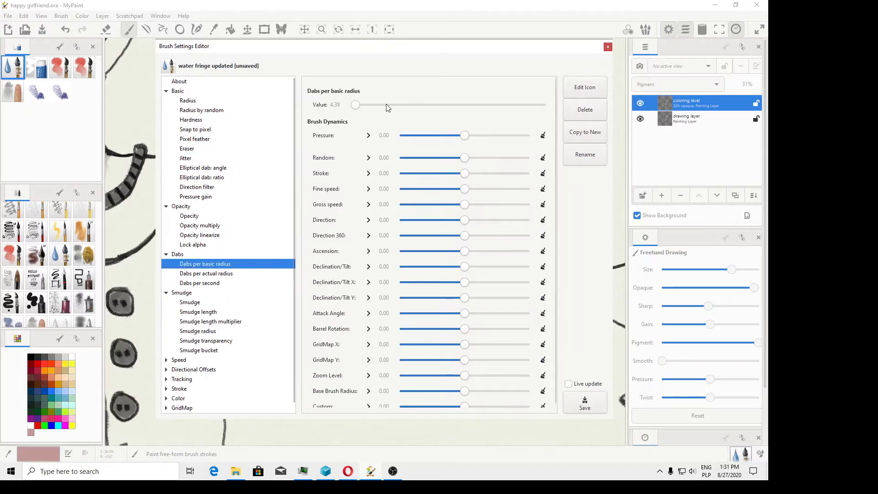
{"action": "left_click", "coordinate": [208, 274]}
{"action": "left_click_drag", "start_coordinate": [358, 105], "coordinate": [356, 106]}
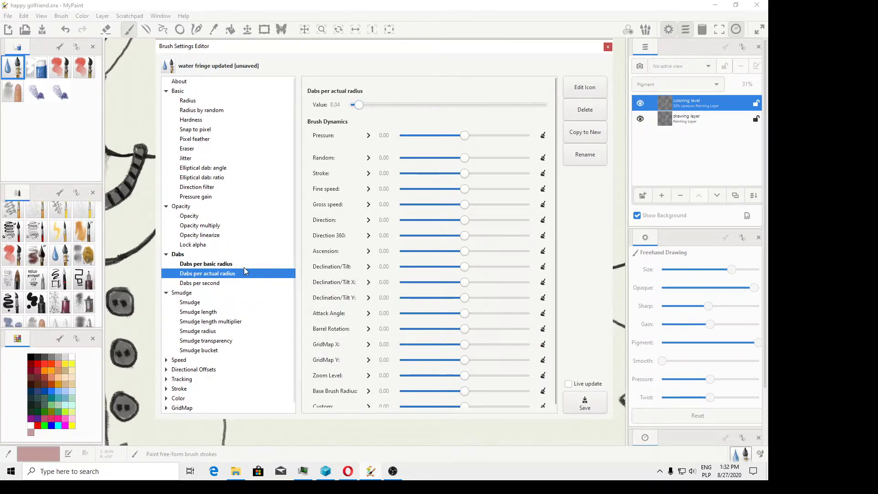
{"action": "left_click", "coordinate": [234, 283]}
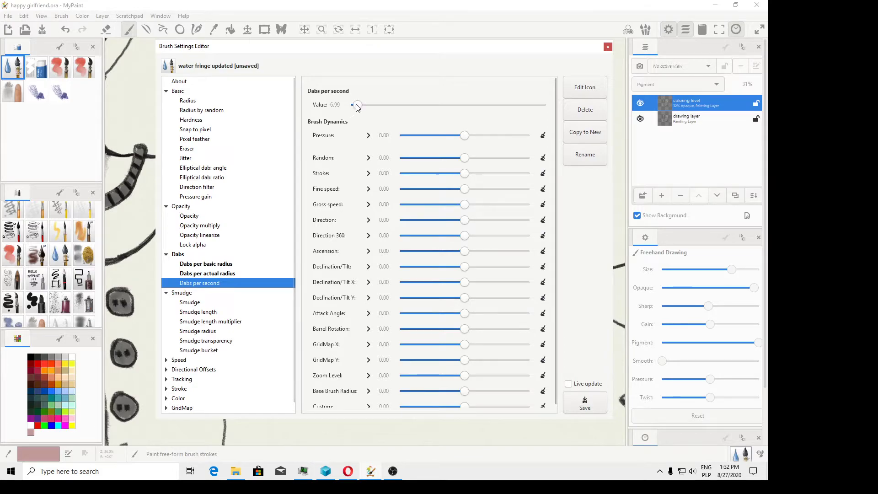
{"action": "left_click_drag", "start_coordinate": [357, 105], "coordinate": [361, 111]}
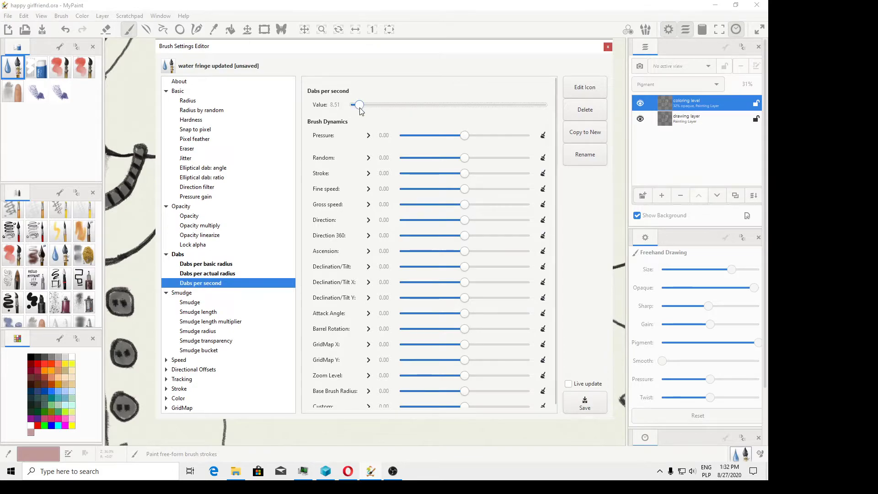
{"action": "left_click", "coordinate": [581, 404]}
Paint pink into the sleeve's left end and lower edge
{"action": "left_click", "coordinate": [608, 46]}
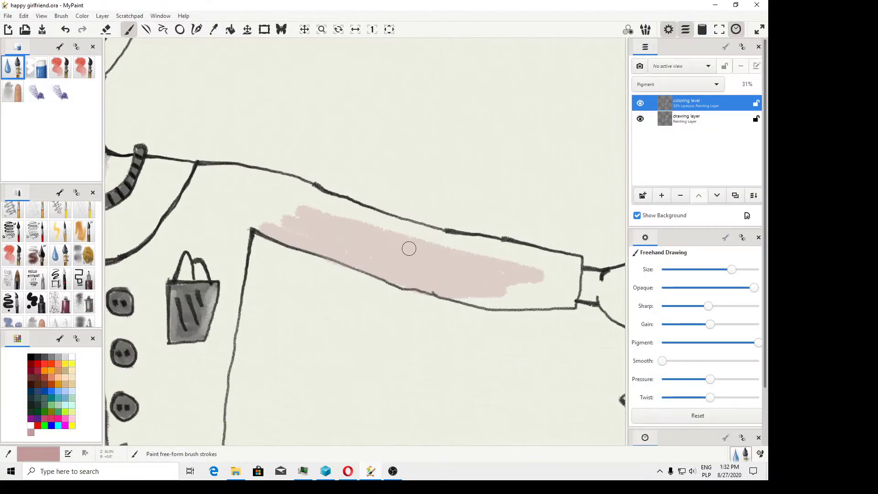
{"action": "mouse_move", "coordinate": [268, 200]}
{"action": "left_mouse_down"}
{"action": "mouse_move", "coordinate": [310, 222]}
{"action": "mouse_move", "coordinate": [248, 202]}
{"action": "mouse_move", "coordinate": [336, 237]}
{"action": "left_mouse_up"}
{"action": "mouse_move", "coordinate": [524, 294]}
{"action": "left_mouse_down"}
{"action": "mouse_move", "coordinate": [464, 296]}
{"action": "mouse_move", "coordinate": [567, 301]}
{"action": "mouse_move", "coordinate": [569, 293]}
{"action": "mouse_move", "coordinate": [532, 285]}
{"action": "mouse_move", "coordinate": [575, 284]}
{"action": "mouse_move", "coordinate": [568, 271]}
{"action": "mouse_move", "coordinate": [519, 259]}
{"action": "mouse_move", "coordinate": [544, 275]}
{"action": "left_mouse_up"}
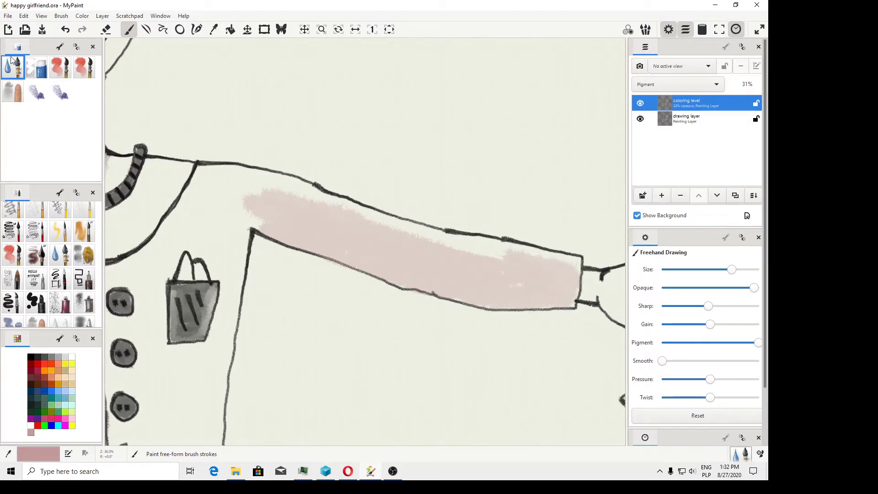
Lower the brush's jitter to 0.12 and save it
{"action": "right_click", "coordinate": [17, 69]}
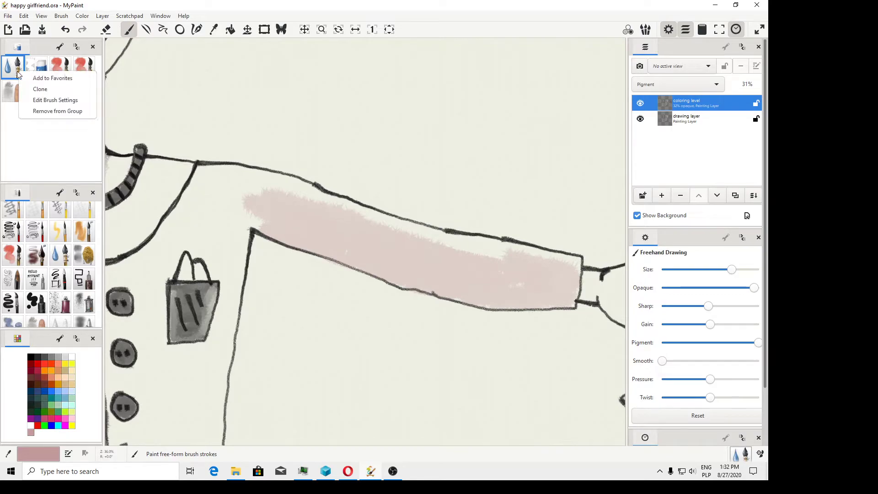
{"action": "left_click", "coordinate": [37, 103]}
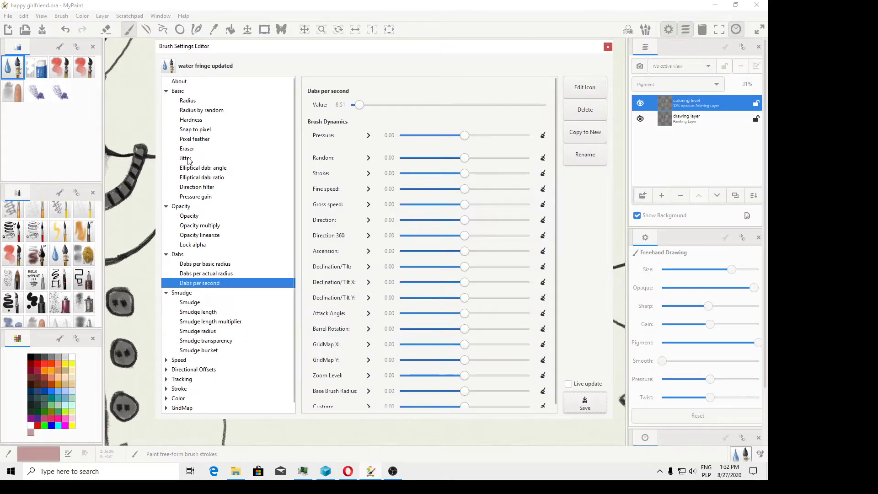
{"action": "left_click", "coordinate": [186, 158]}
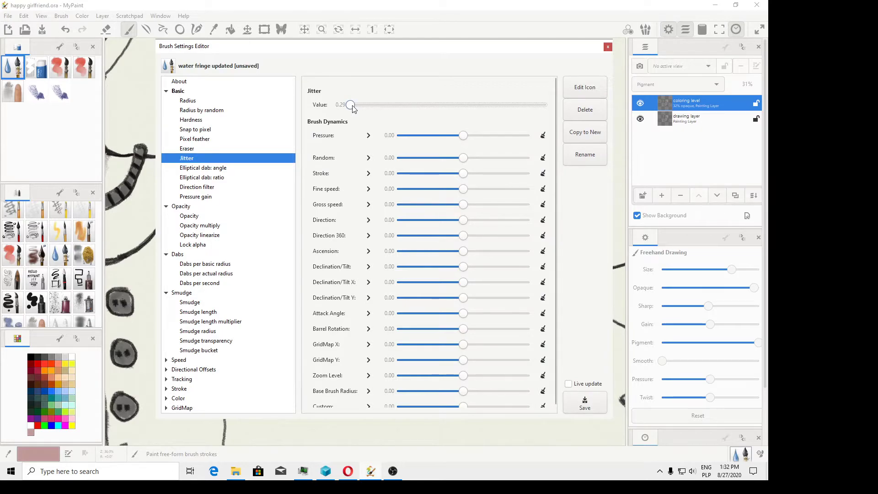
{"action": "left_click_drag", "start_coordinate": [353, 108], "coordinate": [349, 106]}
{"action": "left_click", "coordinate": [585, 402]}
Fill the sleeve's upper edge and upper-left end with pink
{"action": "left_click", "coordinate": [608, 47]}
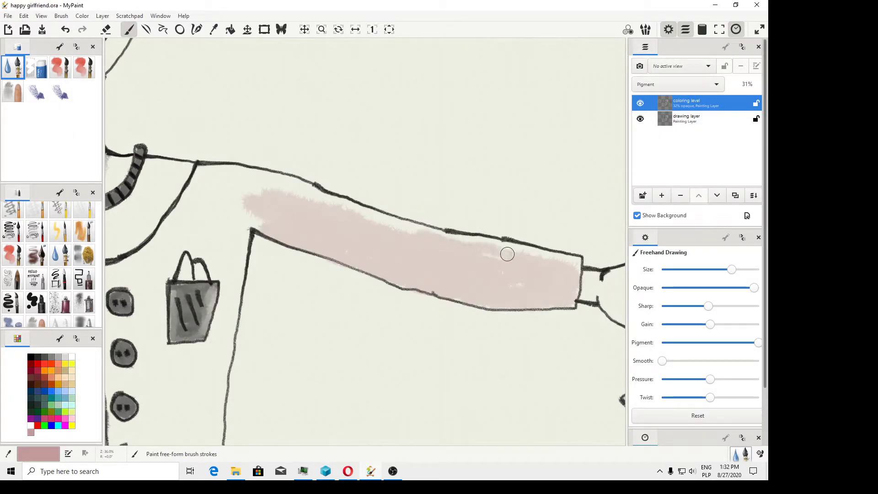
{"action": "mouse_move", "coordinate": [539, 258]}
{"action": "left_mouse_down"}
{"action": "mouse_move", "coordinate": [572, 262]}
{"action": "mouse_move", "coordinate": [405, 225]}
{"action": "mouse_move", "coordinate": [353, 204]}
{"action": "mouse_move", "coordinate": [402, 229]}
{"action": "mouse_move", "coordinate": [266, 184]}
{"action": "left_mouse_up"}
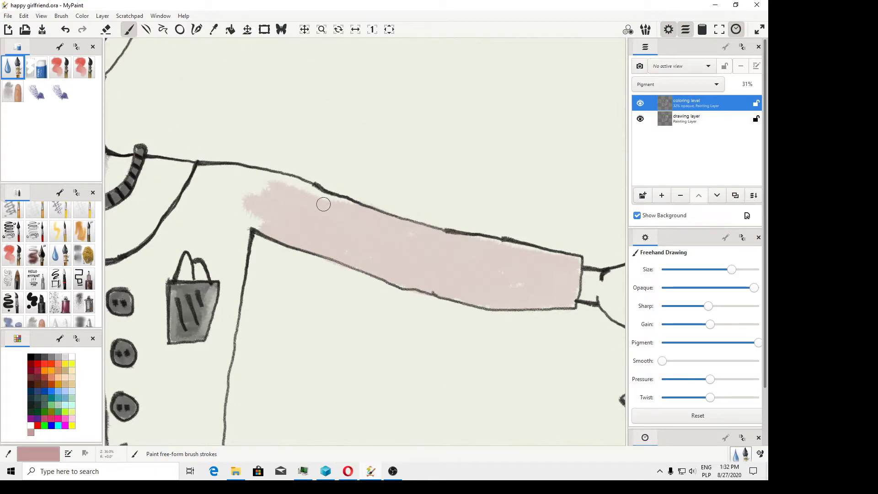
{"action": "mouse_move", "coordinate": [336, 204]}
{"action": "left_mouse_down"}
{"action": "mouse_move", "coordinate": [250, 180]}
{"action": "mouse_move", "coordinate": [285, 199]}
{"action": "mouse_move", "coordinate": [263, 222]}
{"action": "mouse_move", "coordinate": [243, 215]}
{"action": "mouse_move", "coordinate": [263, 226]}
{"action": "mouse_move", "coordinate": [246, 202]}
{"action": "mouse_move", "coordinate": [280, 227]}
{"action": "mouse_move", "coordinate": [347, 239]}
{"action": "mouse_move", "coordinate": [343, 251]}
{"action": "mouse_move", "coordinate": [184, 251]}
{"action": "mouse_move", "coordinate": [259, 230]}
{"action": "mouse_move", "coordinate": [202, 182]}
{"action": "left_mouse_up"}
Zoom out and pan to centre the comic in the view
{"action": "scroll", "coordinate": [263, 226], "scroll_direction": "down", "scroll_amount": 6}
{"action": "key", "text": "space"}
{"action": "scroll", "coordinate": [202, 182], "scroll_direction": "down", "scroll_amount": 4}
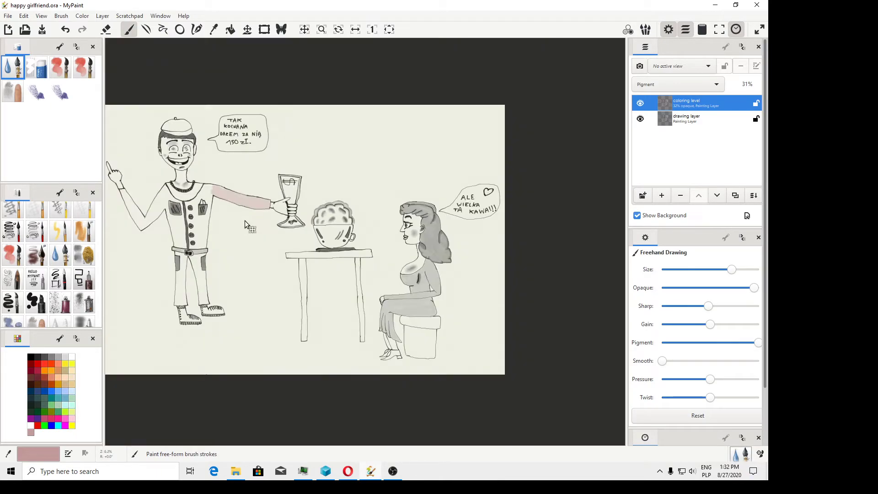
{"action": "key", "text": "space"}
{"action": "left_click_drag", "start_coordinate": [251, 221], "coordinate": [277, 229]}
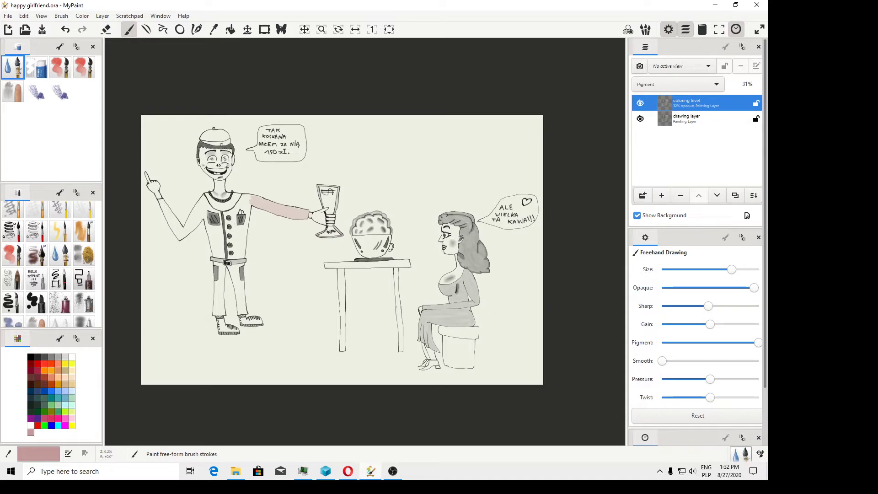
Zoom in on the man's pink sleeve, then back out to the whole page
{"action": "scroll", "coordinate": [297, 243], "scroll_direction": "up", "scroll_amount": 4}
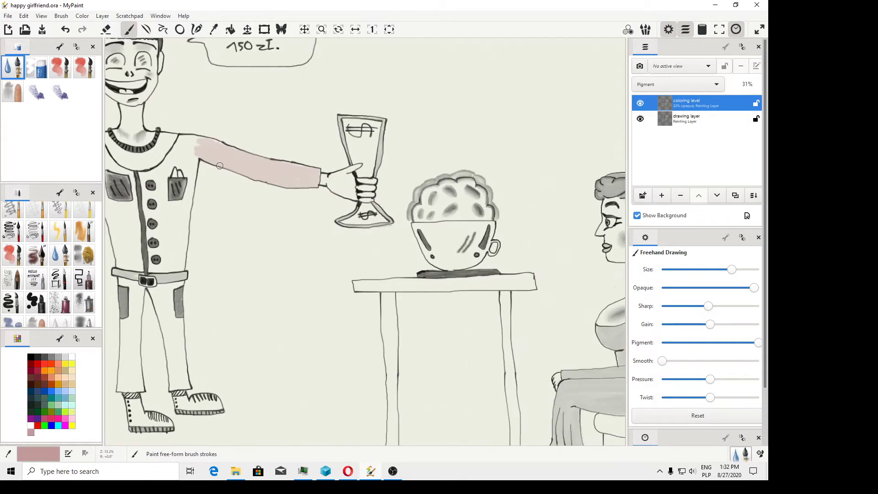
{"action": "key", "text": "space"}
{"action": "mouse_move", "coordinate": [238, 142]}
{"action": "left_mouse_down"}
{"action": "mouse_move", "coordinate": [477, 240]}
{"action": "mouse_move", "coordinate": [317, 251]}
{"action": "mouse_move", "coordinate": [329, 263]}
{"action": "mouse_move", "coordinate": [332, 250]}
{"action": "mouse_move", "coordinate": [386, 257]}
{"action": "left_mouse_up"}
{"action": "scroll", "coordinate": [332, 249], "scroll_direction": "down", "scroll_amount": 4}
{"action": "key", "text": "space"}
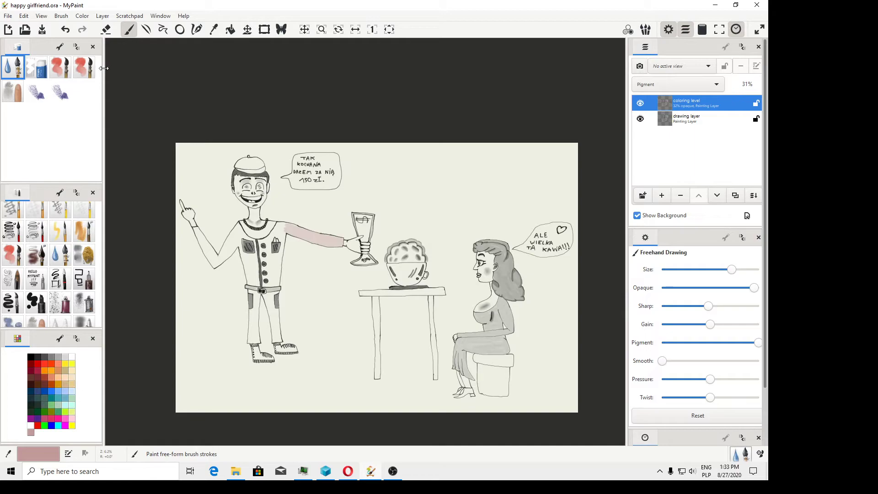
Start renaming the brush group 'new', entering 'my brus' as its new name
{"action": "left_click", "coordinate": [60, 48]}
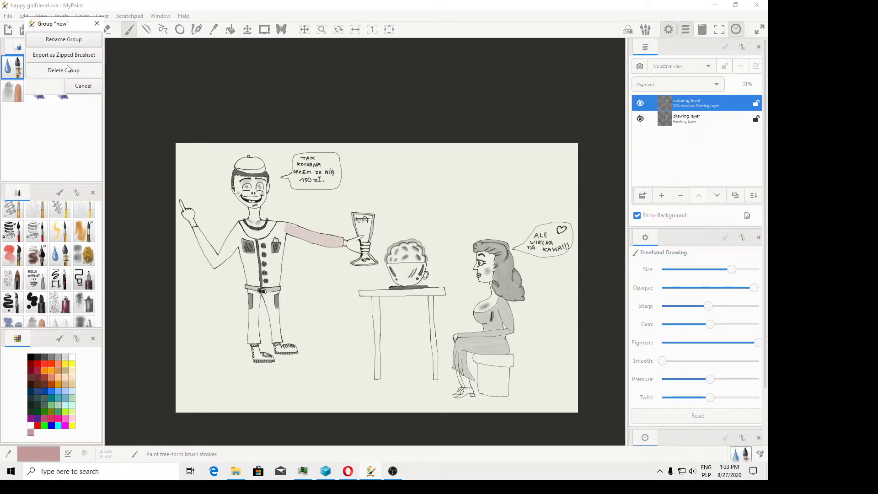
{"action": "left_click", "coordinate": [64, 41]}
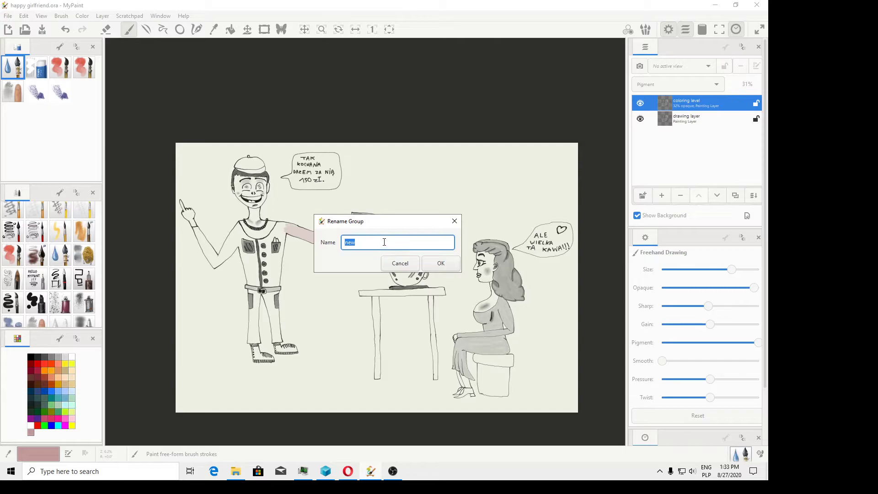
{"action": "type", "text": "my brushes"}
Confirm the 'my brushes' group name and begin exporting it as a zipped brushset to drive D
{"action": "left_click", "coordinate": [440, 264]}
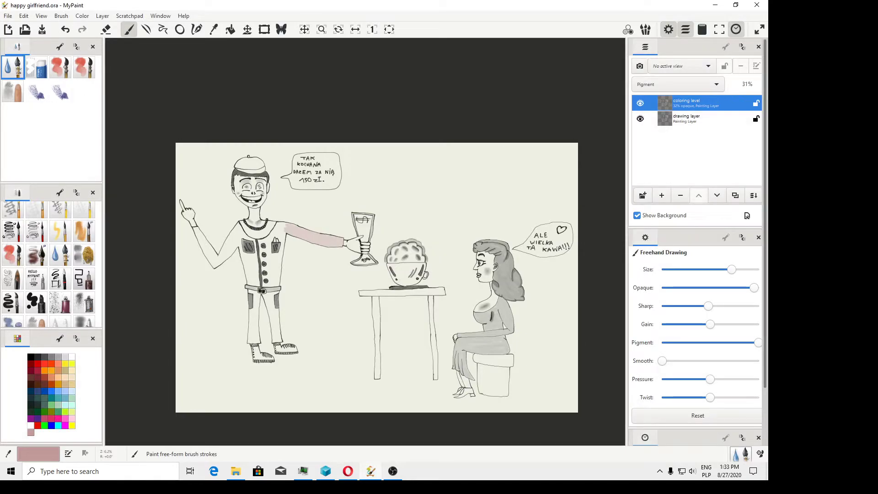
{"action": "left_click", "coordinate": [60, 47]}
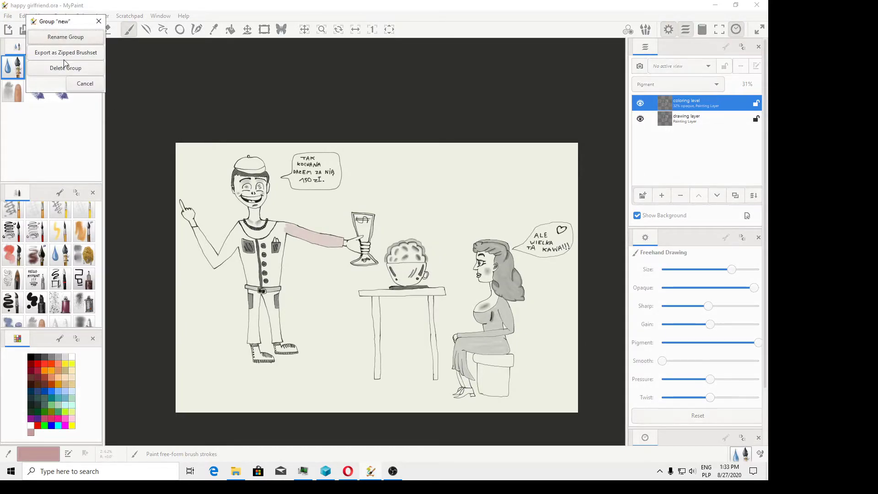
{"action": "left_click", "coordinate": [66, 54]}
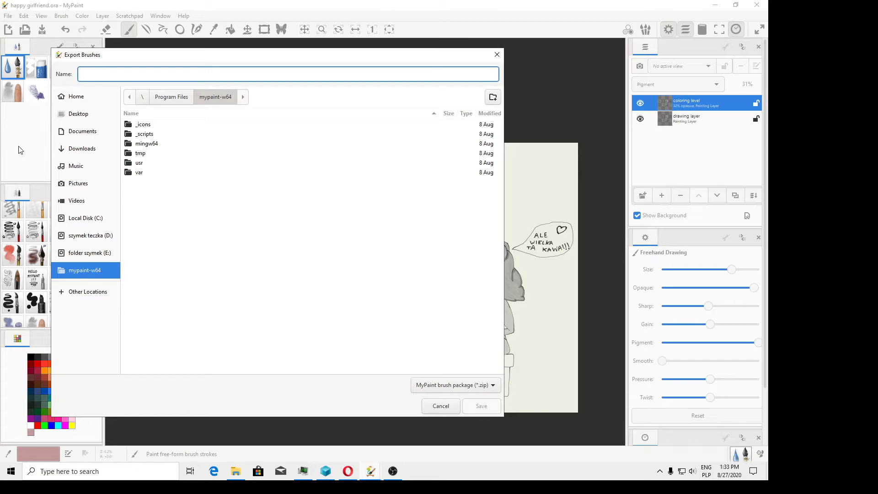
{"action": "left_click", "coordinate": [97, 236]}
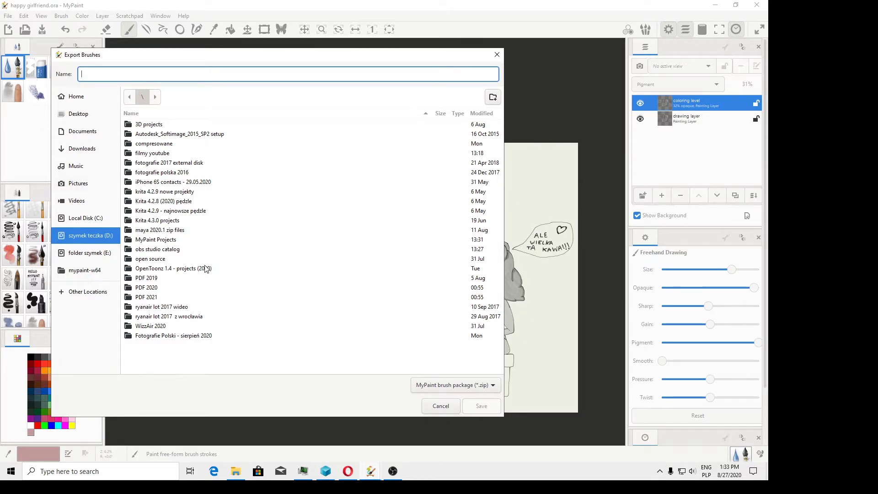
Save the zipped brushset as 'my custom devad' in the MyPaint Projects folder
{"action": "double_click", "coordinate": [166, 240]}
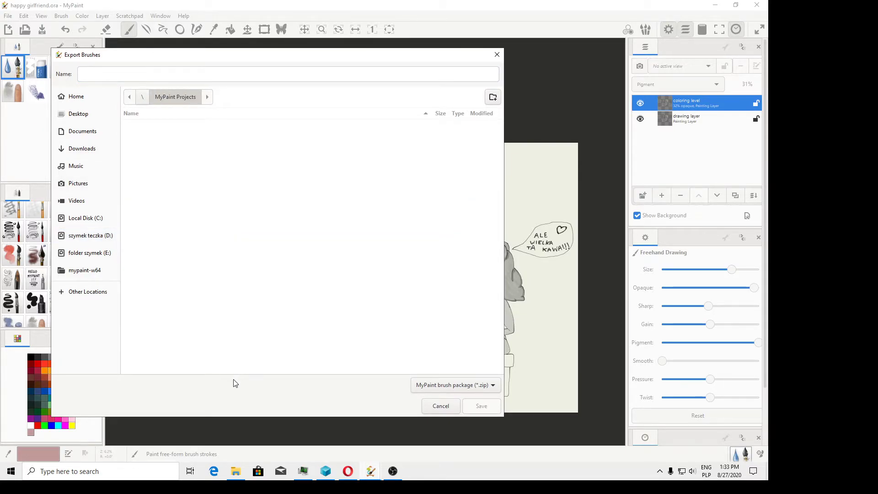
{"action": "left_click", "coordinate": [240, 73]}
{"action": "type", "text": "my custom"}
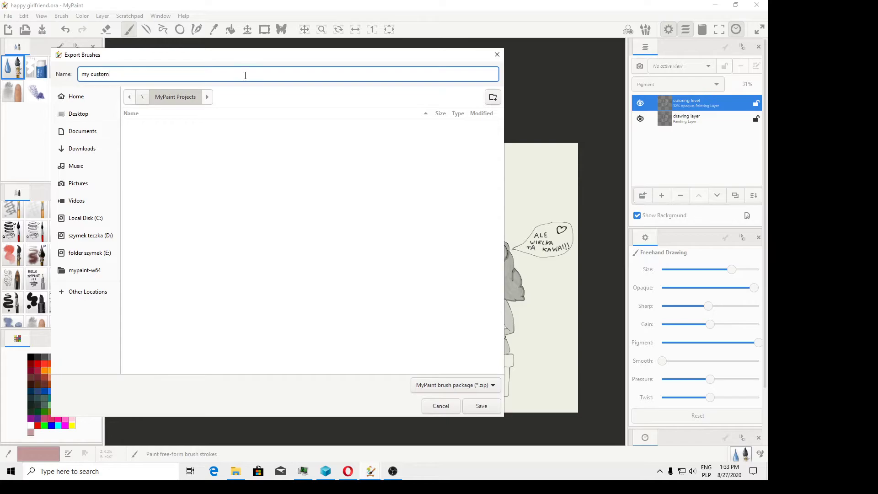
{"action": "type", "text": " devad"}
{"action": "left_click", "coordinate": [476, 407]}
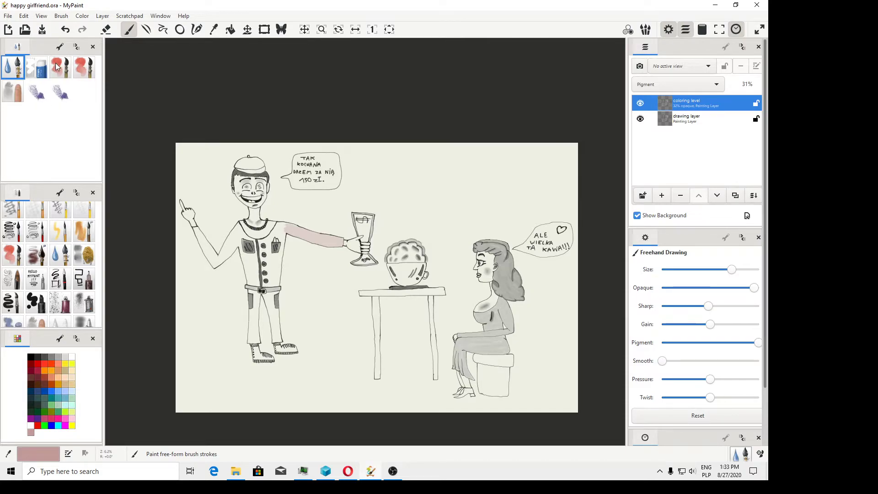
{"action": "scroll", "coordinate": [286, 257], "scroll_direction": "up", "scroll_amount": 2}
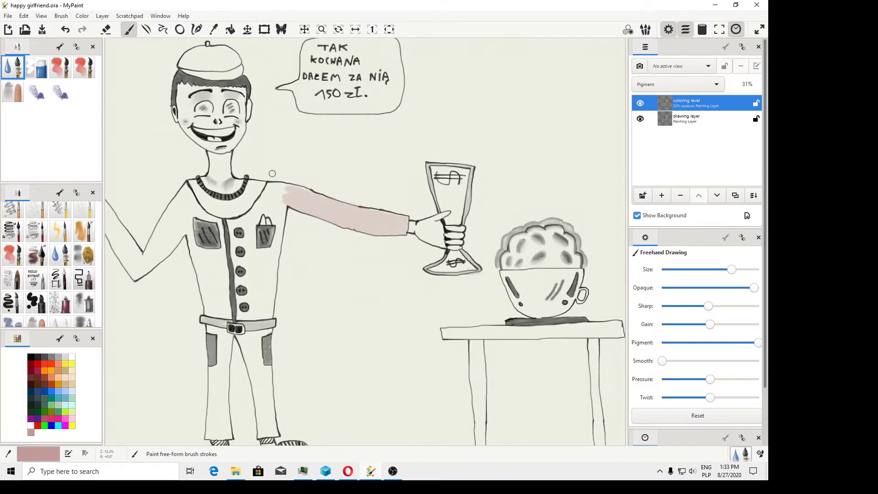
{"action": "scroll", "coordinate": [272, 173], "scroll_direction": "up", "scroll_amount": 3}
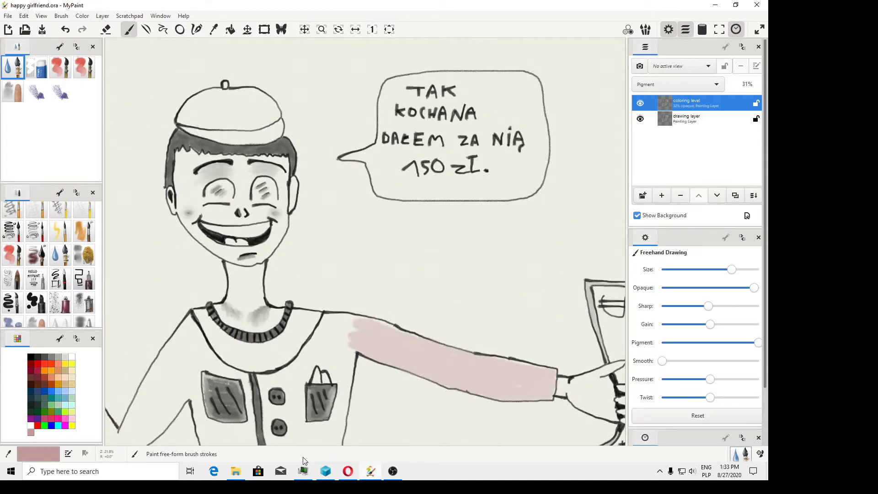
In File Explorer, open D:\MyPaint Projects and select my custom devad.zip
{"action": "left_click", "coordinate": [236, 471]}
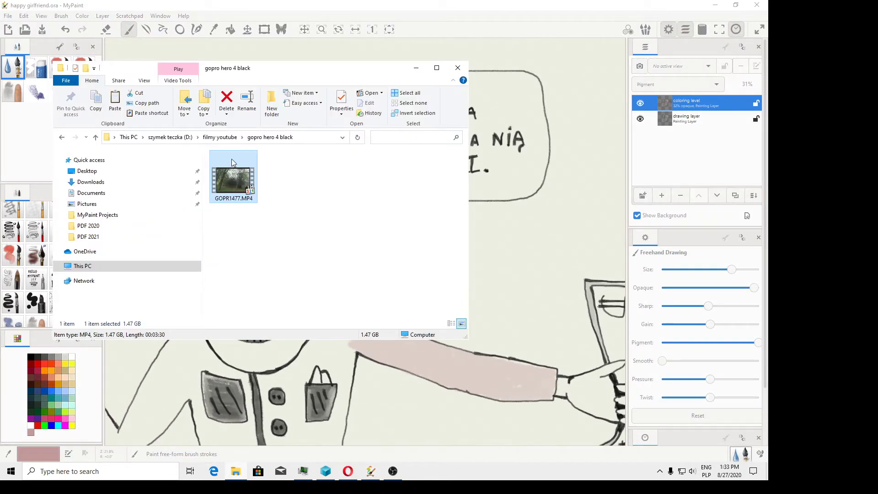
{"action": "left_click", "coordinate": [170, 137]}
{"action": "scroll", "coordinate": [290, 235], "scroll_direction": "down", "scroll_amount": 5}
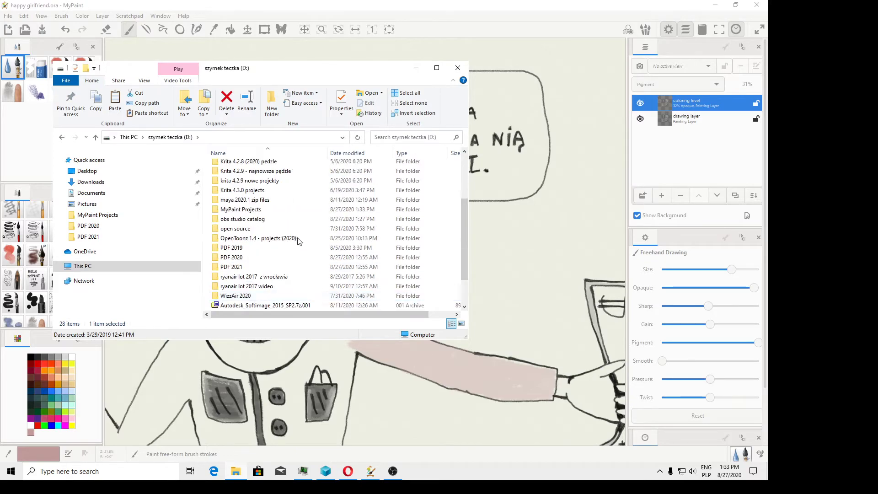
{"action": "double_click", "coordinate": [248, 210]}
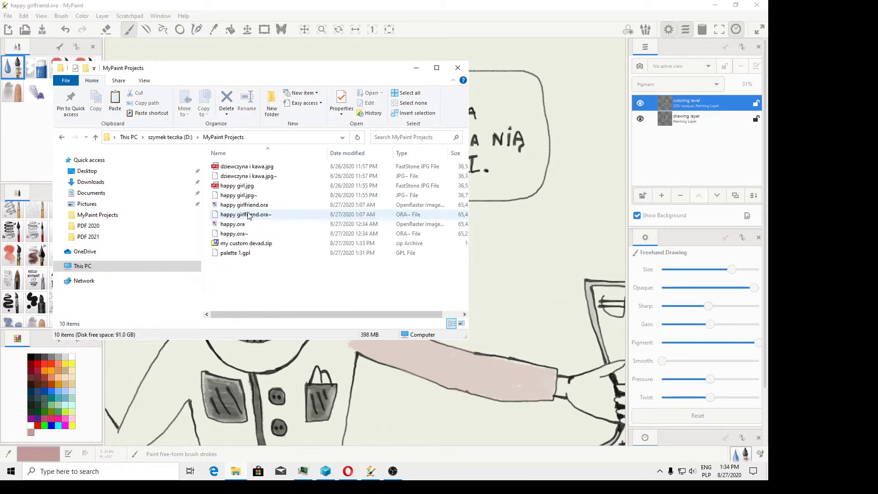
{"action": "left_click", "coordinate": [257, 246]}
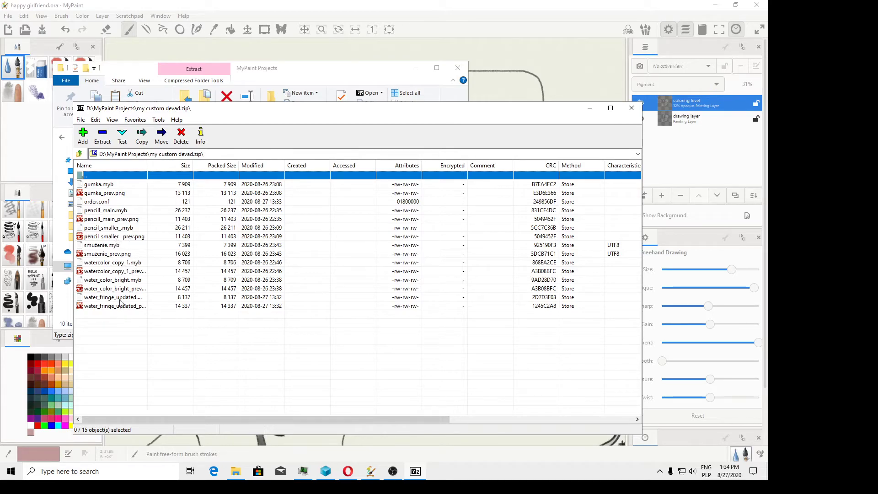
Close 7-Zip and rename the archive to mypaint 2.0.1 custom devad.zip
{"action": "left_click", "coordinate": [632, 110]}
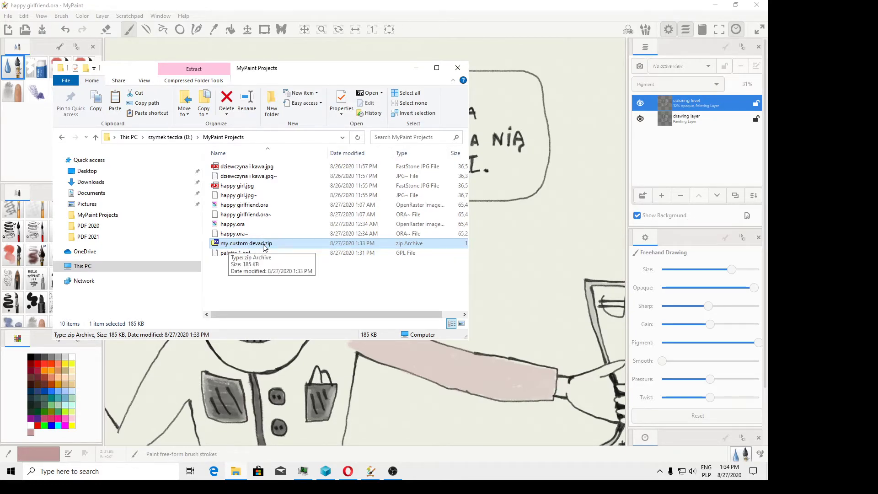
{"action": "left_click", "coordinate": [247, 244]}
{"action": "left_click", "coordinate": [228, 244]}
{"action": "type", "text": "paint 2.0.1"}
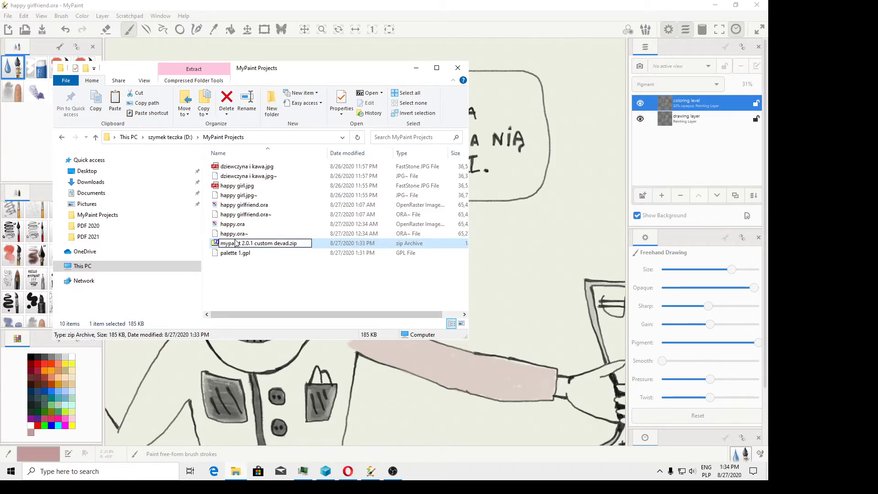
{"action": "key", "text": "Return"}
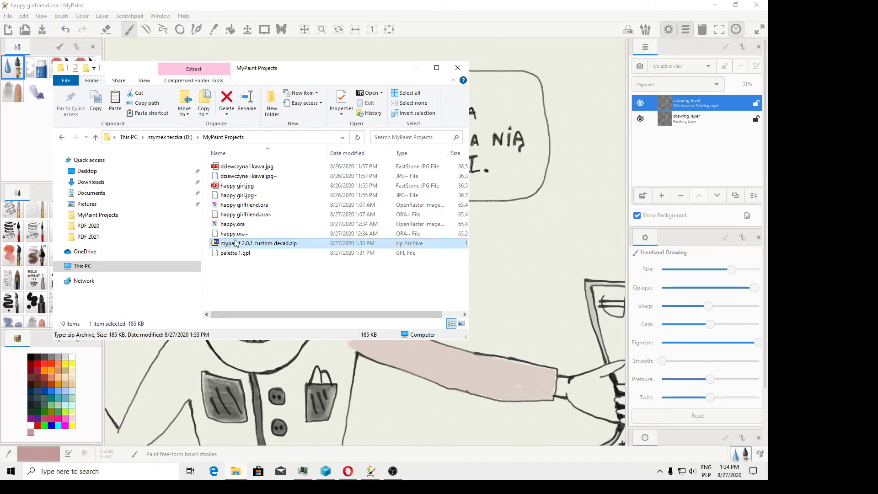
Minimize File Explorer to bring MyPaint's cartoon back into view
{"action": "left_click", "coordinate": [416, 67]}
{"action": "scroll", "coordinate": [320, 238], "scroll_direction": "down", "scroll_amount": 4}
{"action": "scroll", "coordinate": [317, 245], "scroll_direction": "up", "scroll_amount": 4}
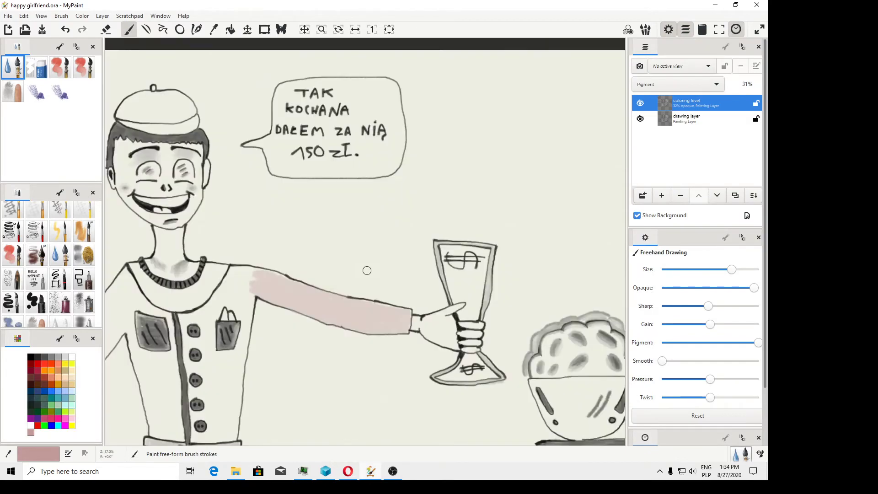
Raise the water fringe updated brush's Opacity multiply to 0.23 and save it
{"action": "right_click", "coordinate": [12, 68]}
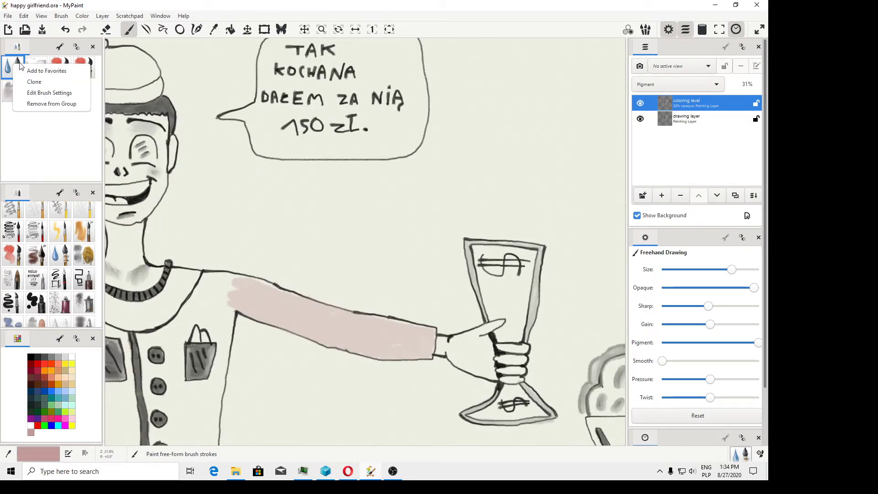
{"action": "left_click", "coordinate": [48, 92]}
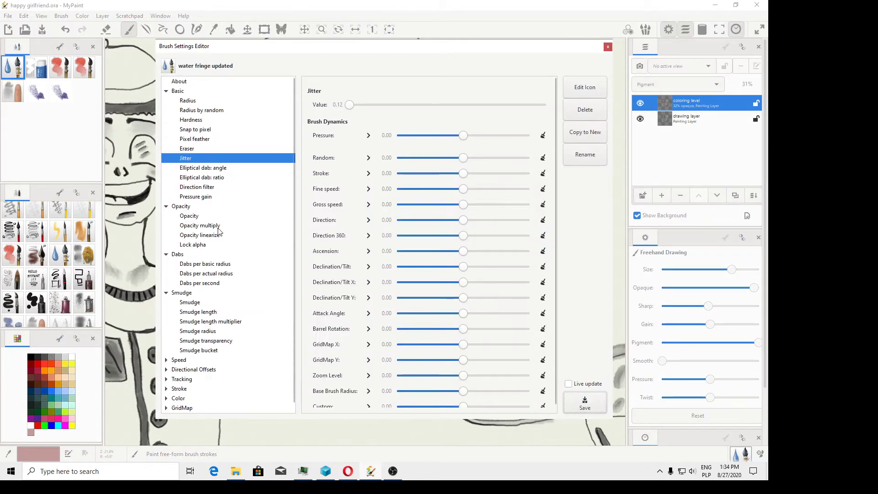
{"action": "left_click", "coordinate": [213, 226]}
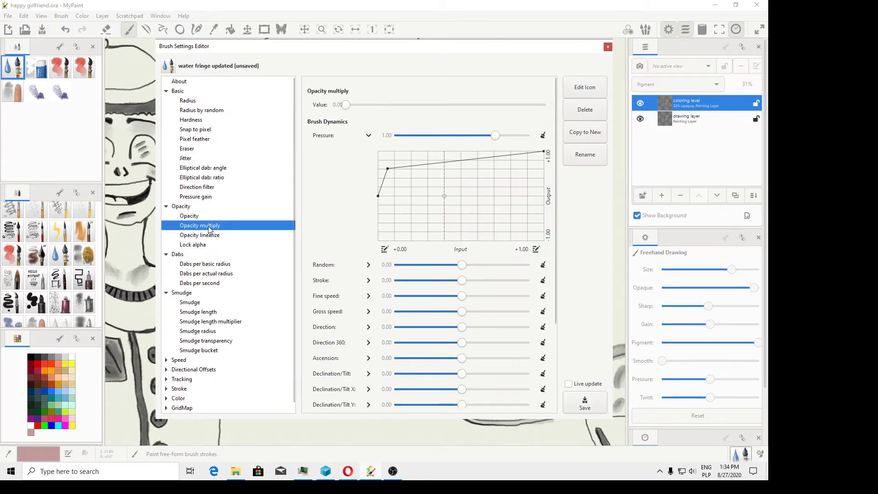
{"action": "left_click", "coordinate": [346, 105]}
{"action": "left_click_drag", "start_coordinate": [347, 105], "coordinate": [369, 105]}
{"action": "left_click", "coordinate": [594, 409]}
{"action": "left_click", "coordinate": [608, 47]}
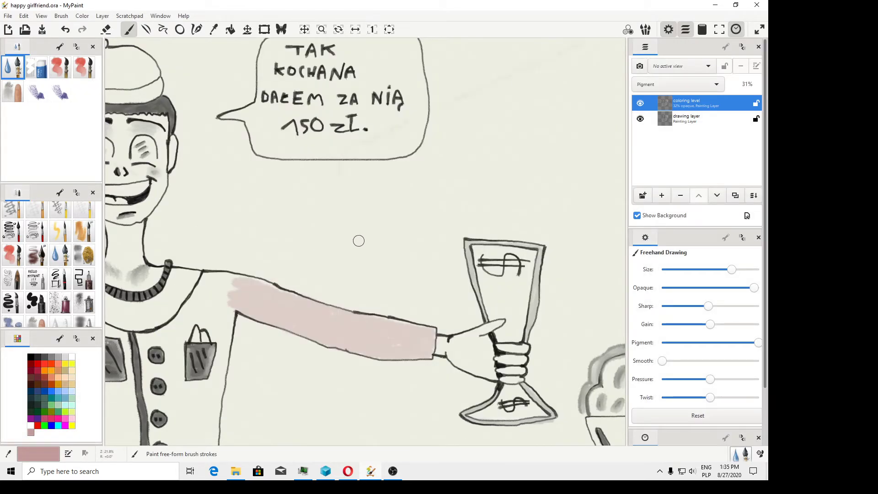
Paint two faint pink test strokes below the speech bubble
{"action": "left_click_drag", "start_coordinate": [315, 241], "coordinate": [374, 235]}
{"action": "scroll", "coordinate": [374, 236], "scroll_direction": "down", "scroll_amount": 4}
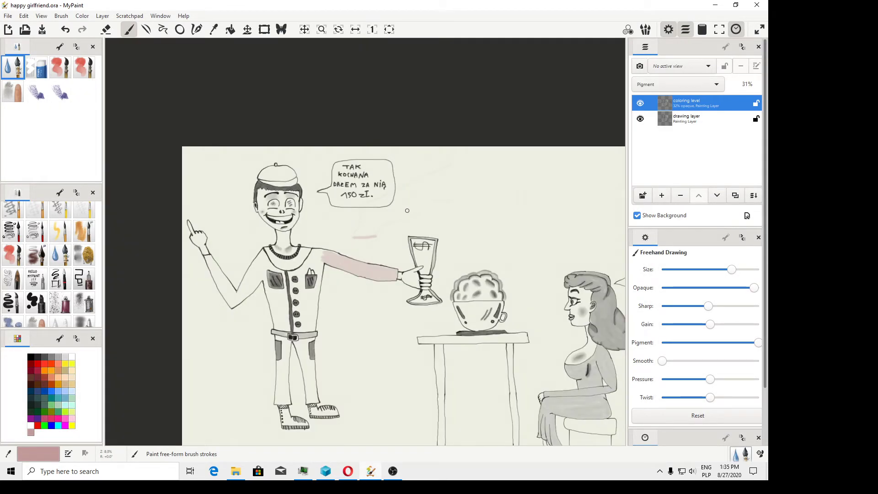
{"action": "scroll", "coordinate": [455, 206], "scroll_direction": "up", "scroll_amount": 3}
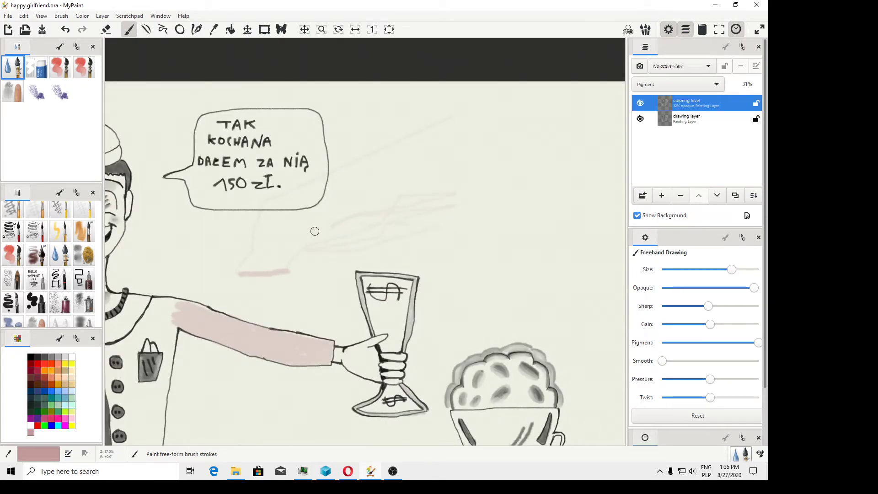
{"action": "mouse_move", "coordinate": [315, 231]}
{"action": "left_mouse_down"}
{"action": "mouse_move", "coordinate": [447, 197]}
{"action": "mouse_move", "coordinate": [335, 220]}
{"action": "left_mouse_up"}
Reset the brush's Opacity multiply to 0.00 and save the settings
{"action": "right_click", "coordinate": [5, 68]}
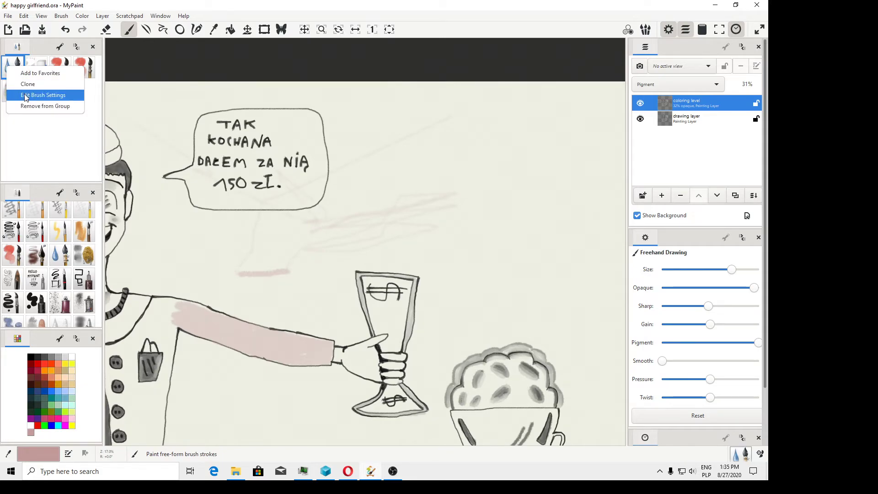
{"action": "left_click", "coordinate": [32, 91]}
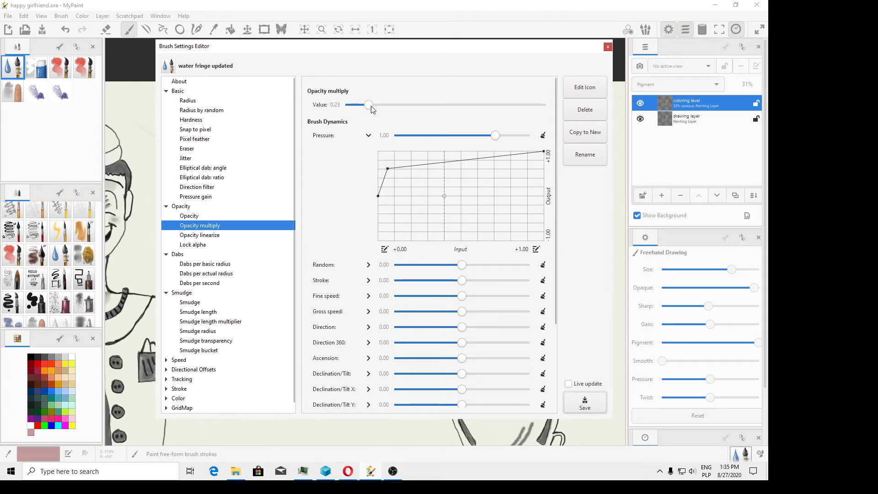
{"action": "left_click_drag", "start_coordinate": [368, 105], "coordinate": [343, 105]}
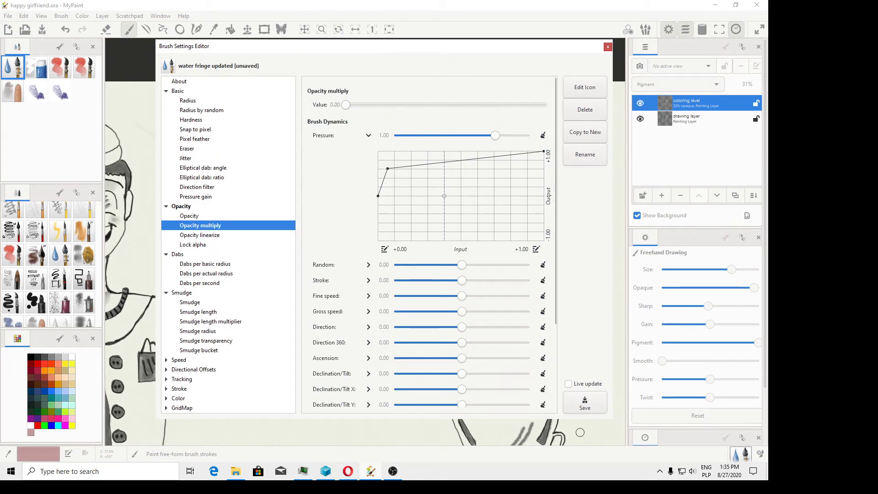
{"action": "left_click", "coordinate": [586, 407]}
{"action": "left_click", "coordinate": [608, 46]}
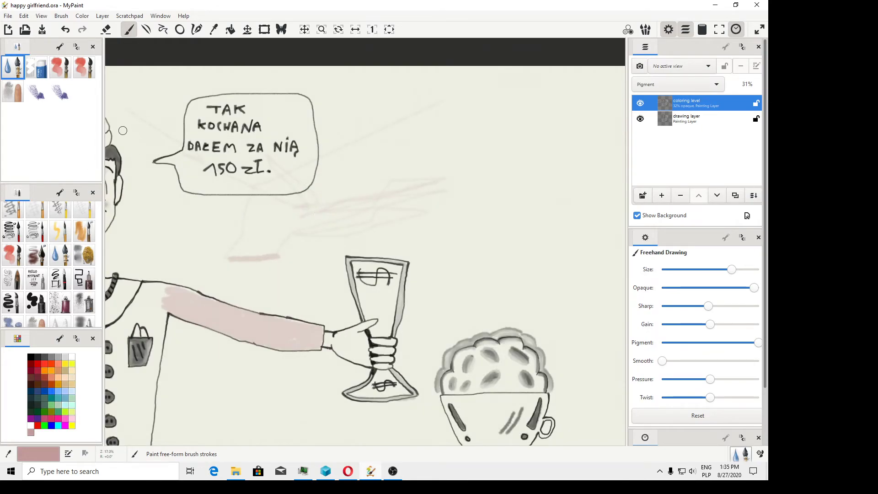
Switch to eraser mode and erase the pink test strokes below the bubble
{"action": "left_click", "coordinate": [105, 30]}
{"action": "left_click_drag", "start_coordinate": [228, 257], "coordinate": [255, 258]}
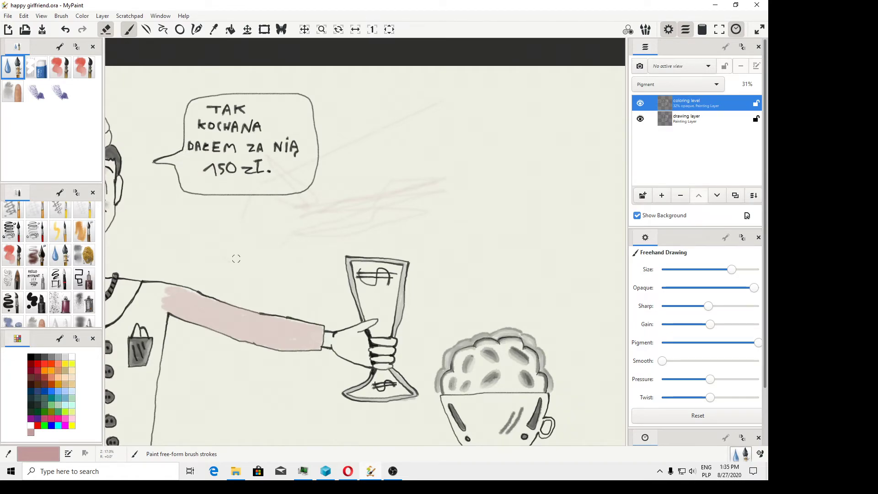
{"action": "left_click_drag", "start_coordinate": [309, 206], "coordinate": [289, 209]}
Check the brush settings, then paint a pink zigzag test stroke and undo it
{"action": "right_click", "coordinate": [16, 68]}
{"action": "left_click", "coordinate": [32, 78]}
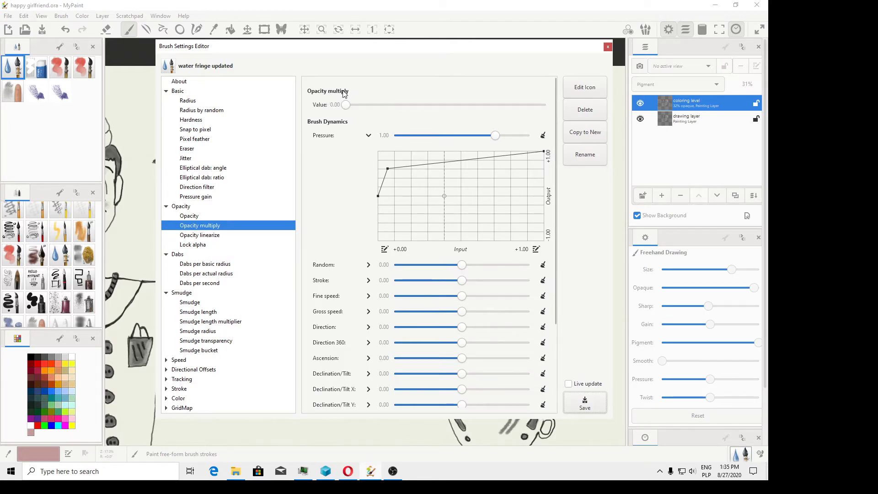
{"action": "left_click", "coordinate": [608, 46]}
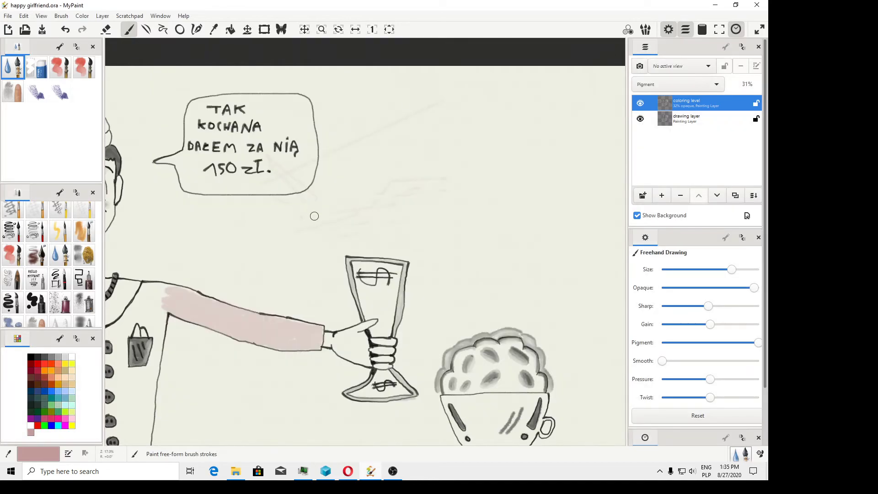
{"action": "mouse_move", "coordinate": [315, 214]}
{"action": "left_mouse_down"}
{"action": "mouse_move", "coordinate": [285, 209]}
{"action": "mouse_move", "coordinate": [281, 191]}
{"action": "mouse_move", "coordinate": [306, 192]}
{"action": "left_mouse_up"}
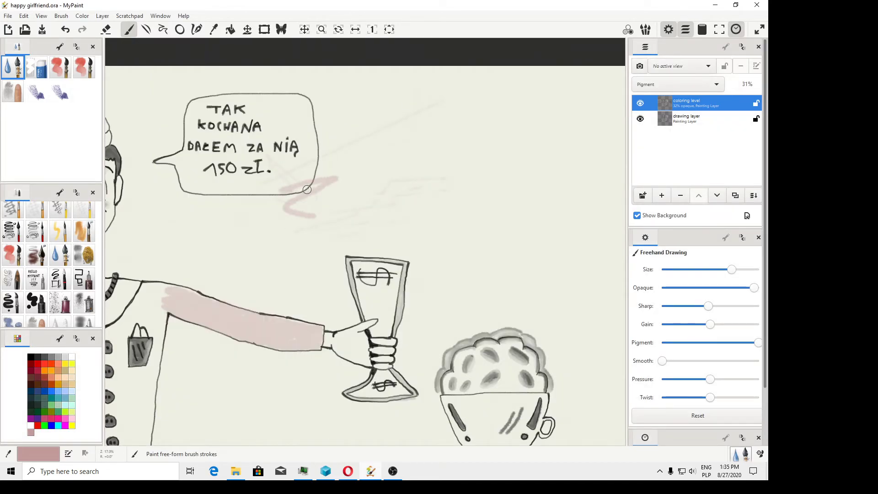
{"action": "key", "text": "ctrl+z"}
{"action": "key", "text": "e"}
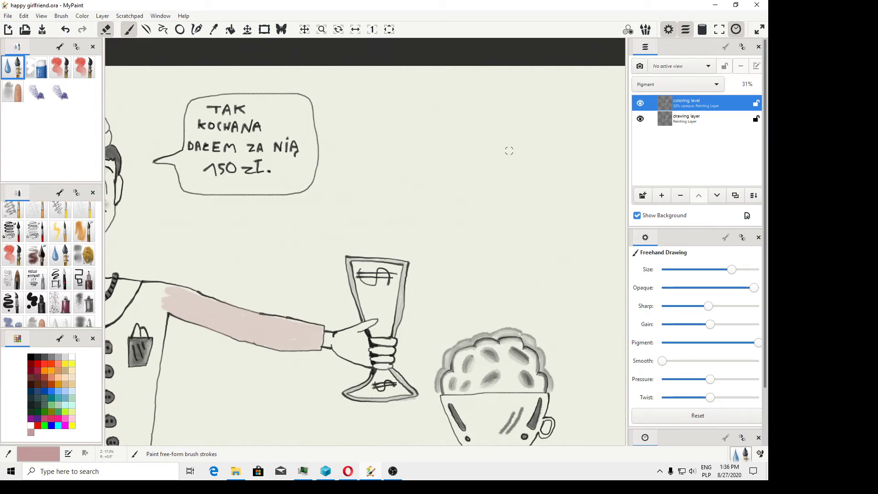
{"action": "scroll", "coordinate": [453, 226], "scroll_direction": "down", "scroll_amount": 6}
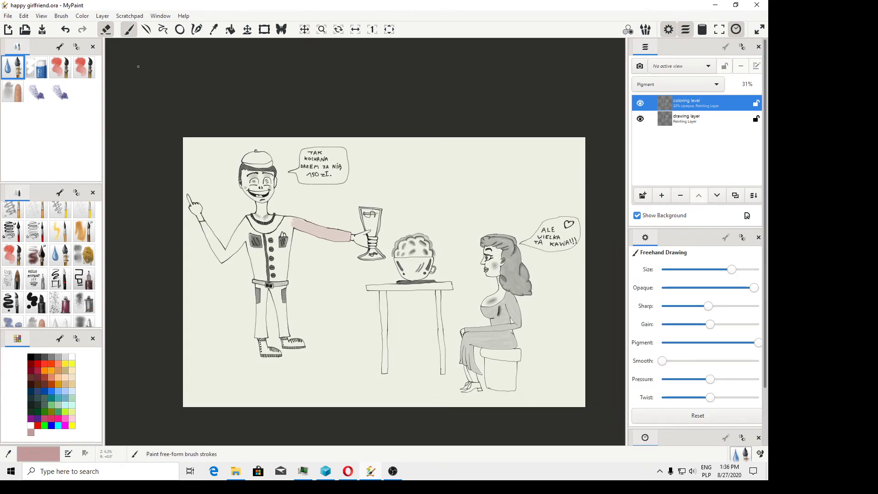
{"action": "key", "text": "space"}
{"action": "left_click_drag", "start_coordinate": [352, 169], "coordinate": [339, 166]}
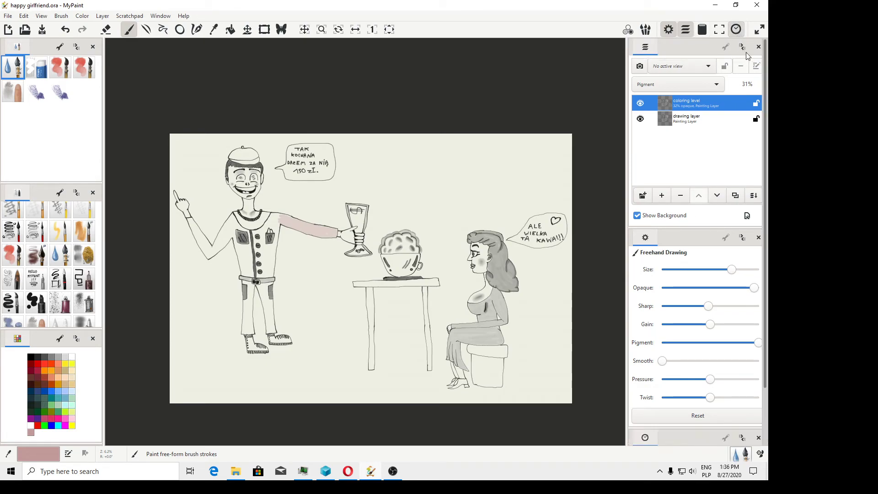
{"action": "scroll", "coordinate": [766, 259], "scroll_direction": "down", "scroll_amount": 3}
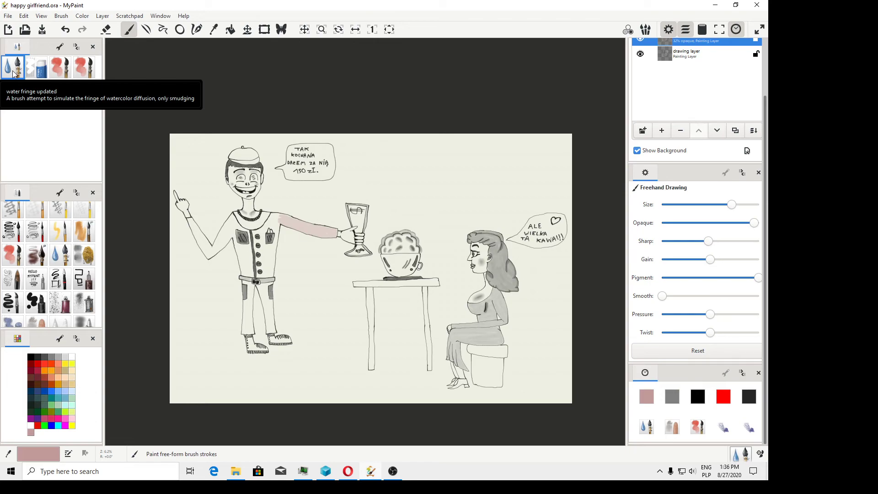
Save happy girlfriend.ora and review the drawing with the freehand brush selected again
{"action": "left_click", "coordinate": [42, 30]}
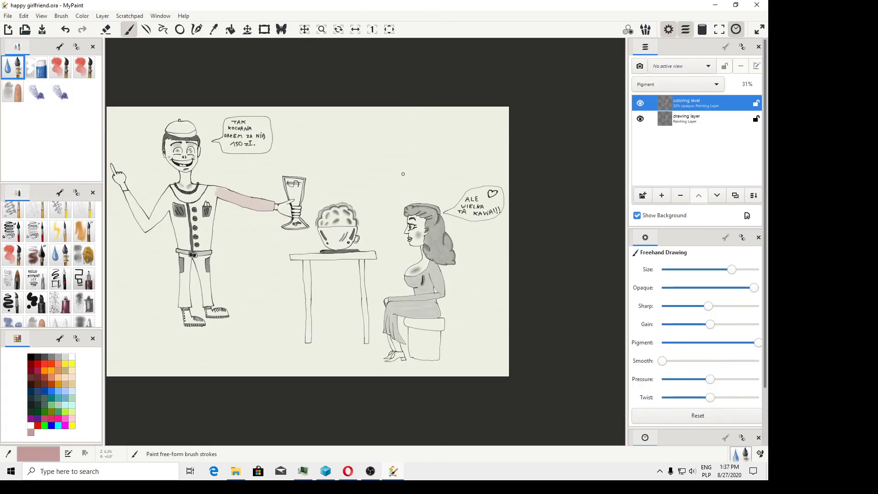
{"action": "scroll", "coordinate": [201, 183], "scroll_direction": "up", "scroll_amount": 2}
{"action": "scroll", "coordinate": [319, 192], "scroll_direction": "down", "scroll_amount": 1}
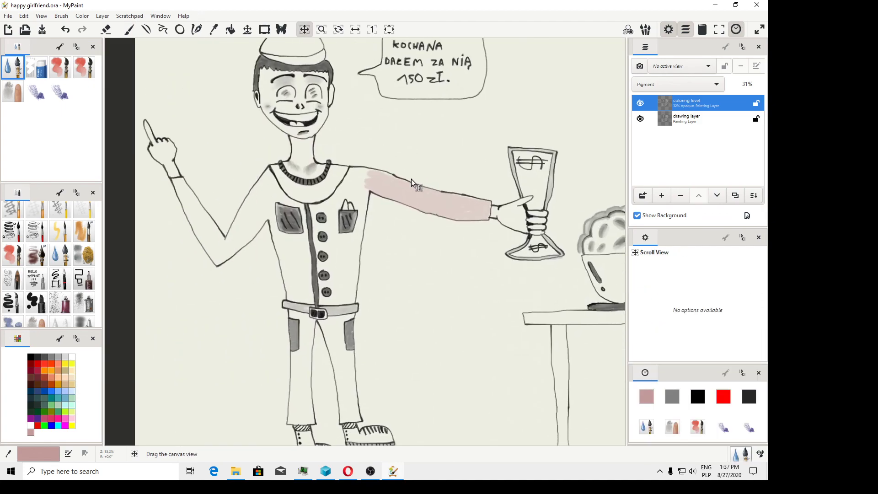
{"action": "key", "text": "b"}
{"action": "scroll", "coordinate": [320, 183], "scroll_direction": "down", "scroll_amount": 1}
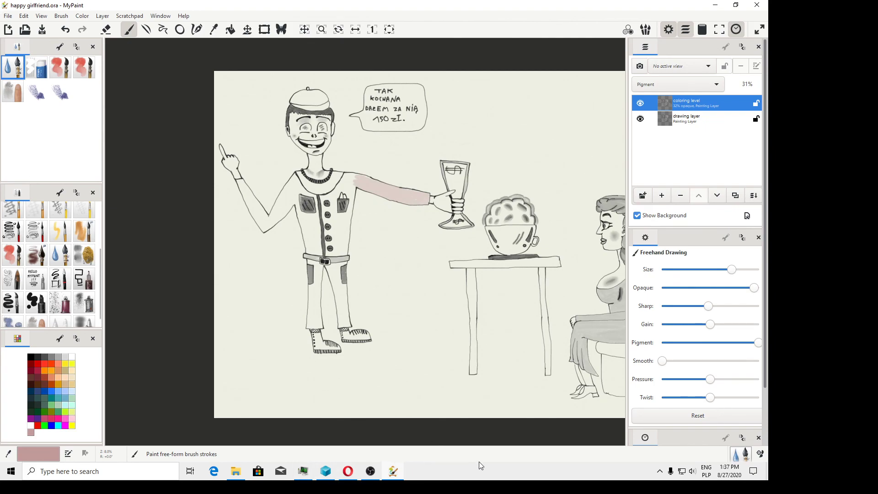
Show the About MyPaint dialog with version 2.0.1 from the Help menu
{"action": "left_click", "coordinate": [184, 17]}
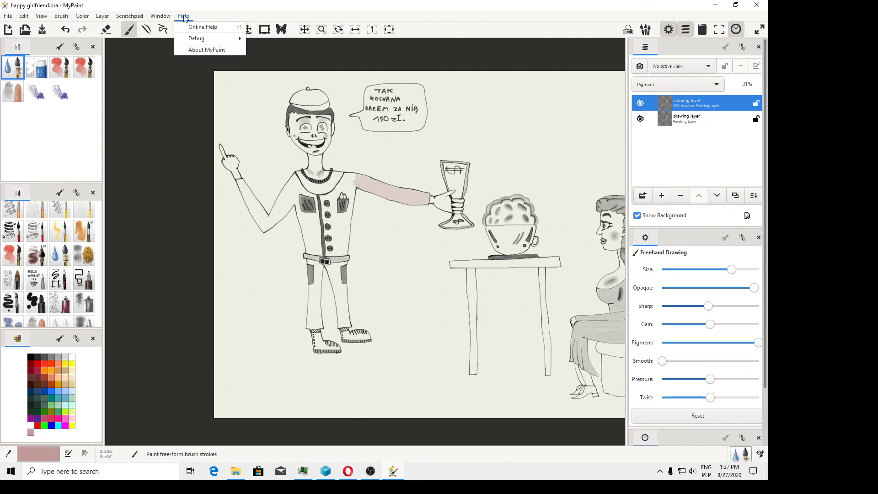
{"action": "left_click", "coordinate": [202, 50]}
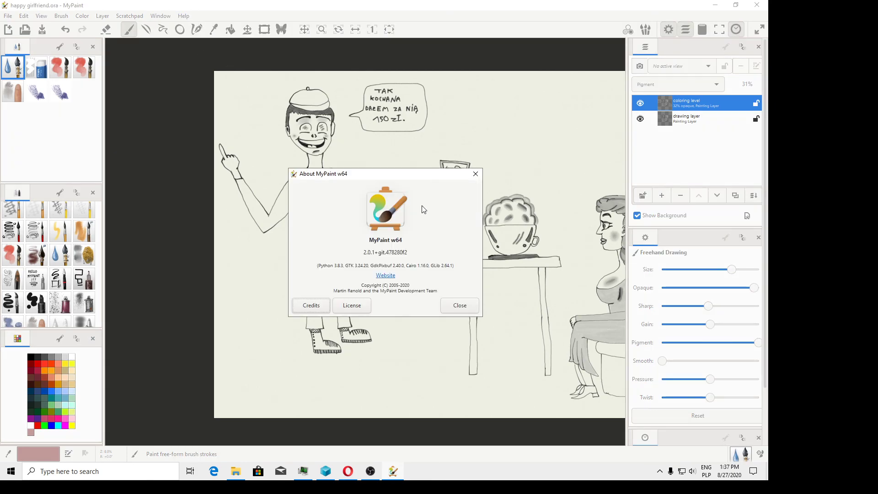